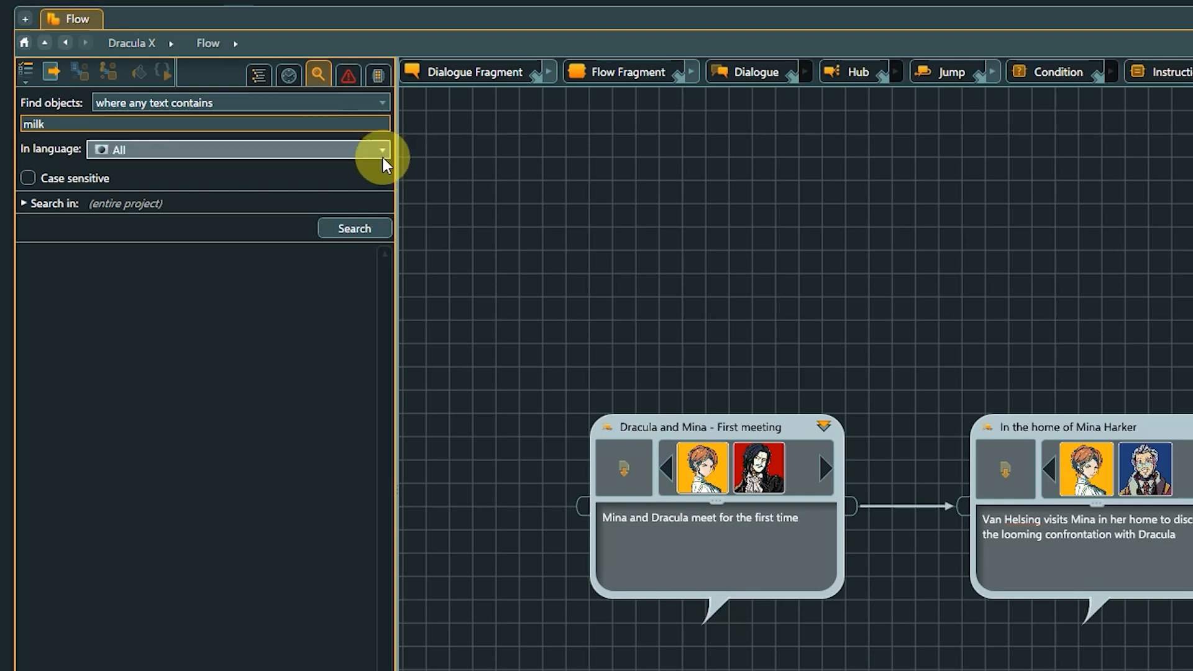
# - Limit the text search for "milk" to Entities, run it, and open the Milk item from the results
pyautogui.click(379, 151)
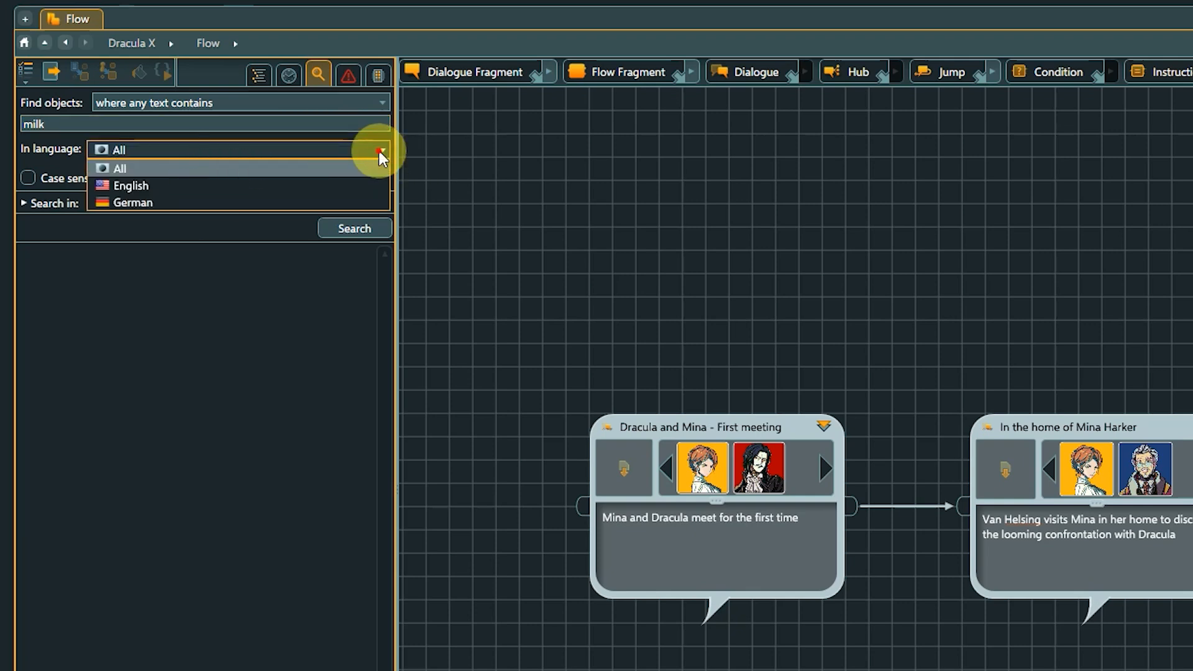
pyautogui.click(378, 151)
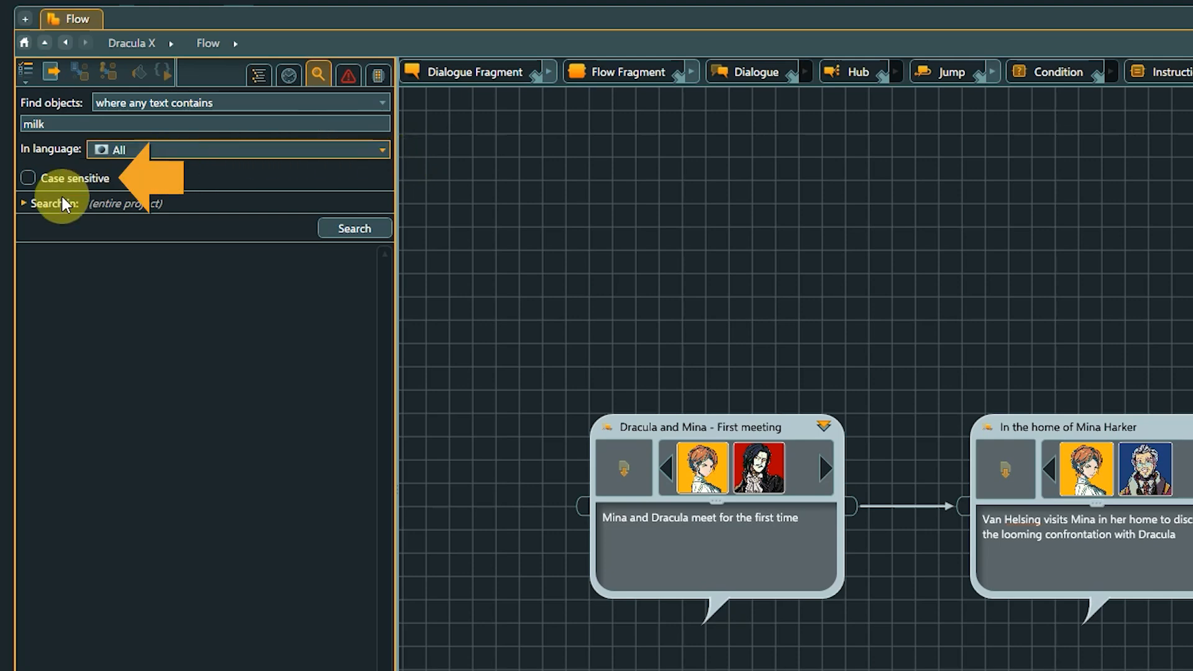
pyautogui.click(22, 204)
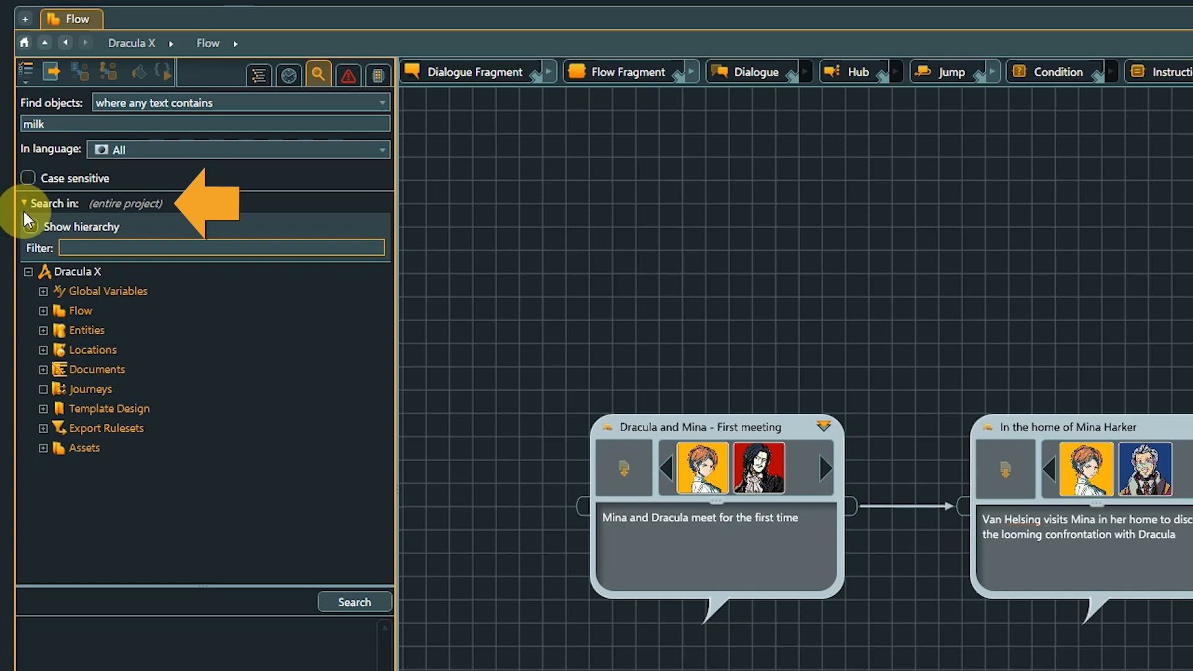
pyautogui.click(43, 330)
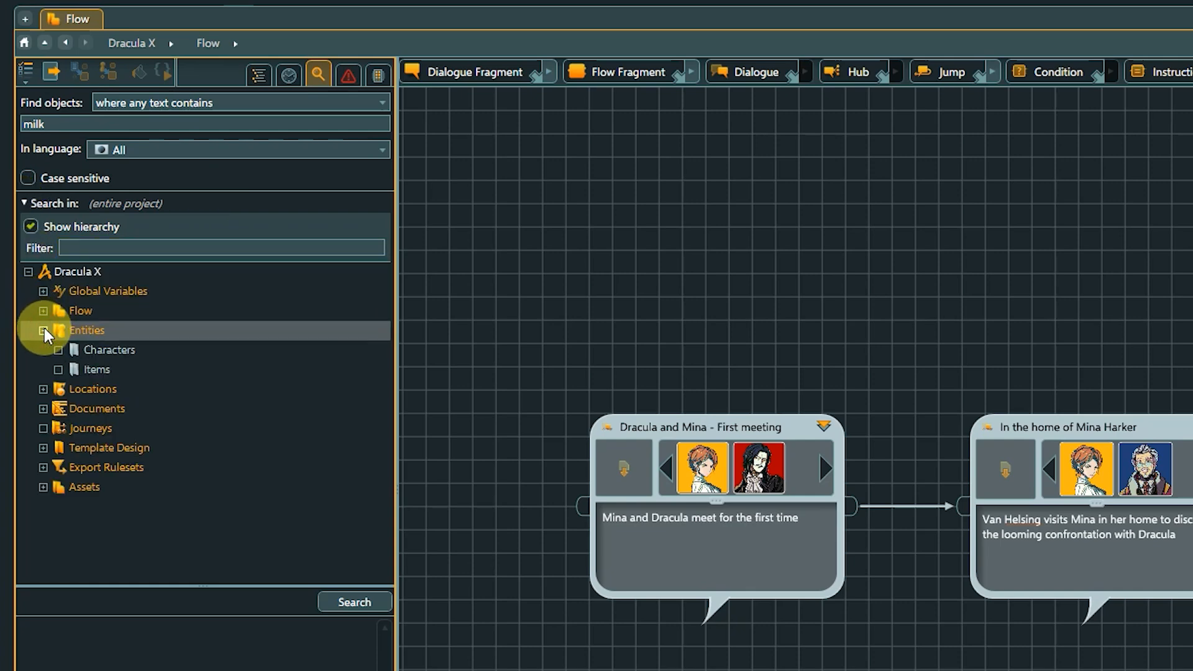
pyautogui.click(62, 328)
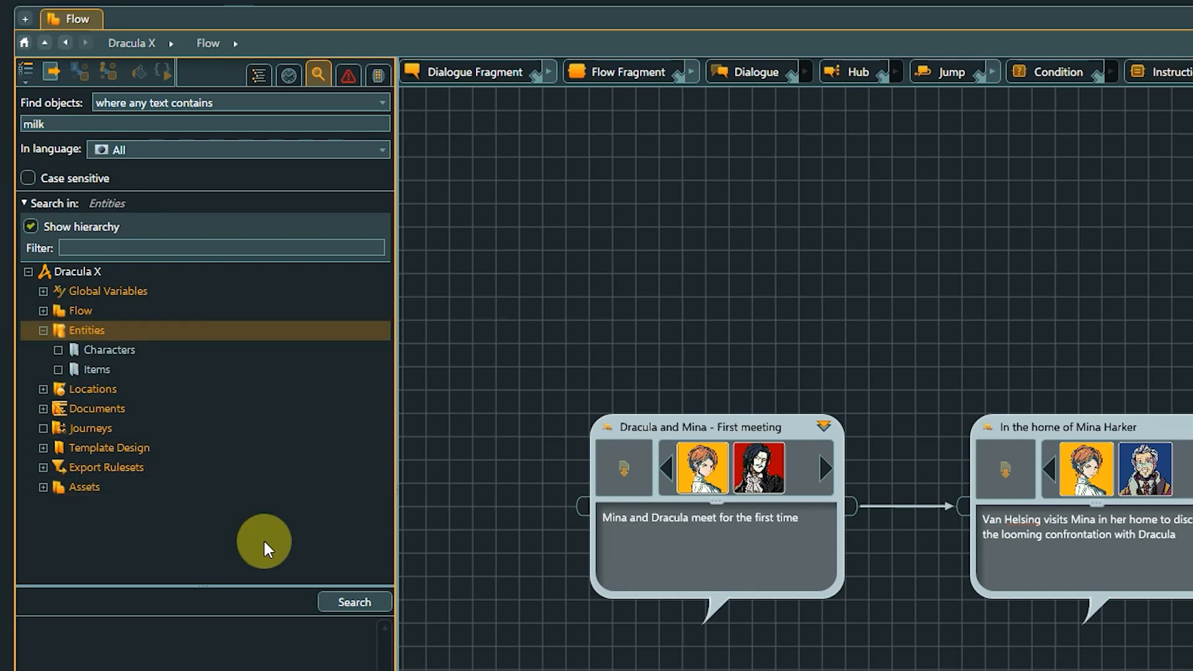
pyautogui.click(324, 597)
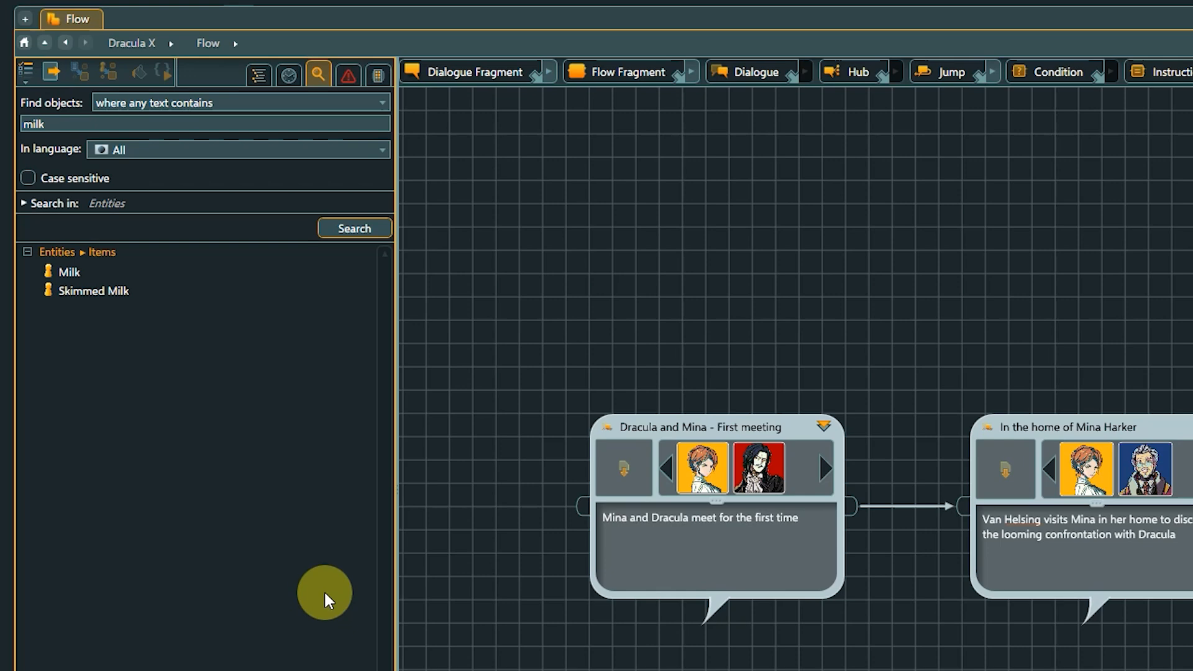
pyautogui.doubleClick(75, 268)
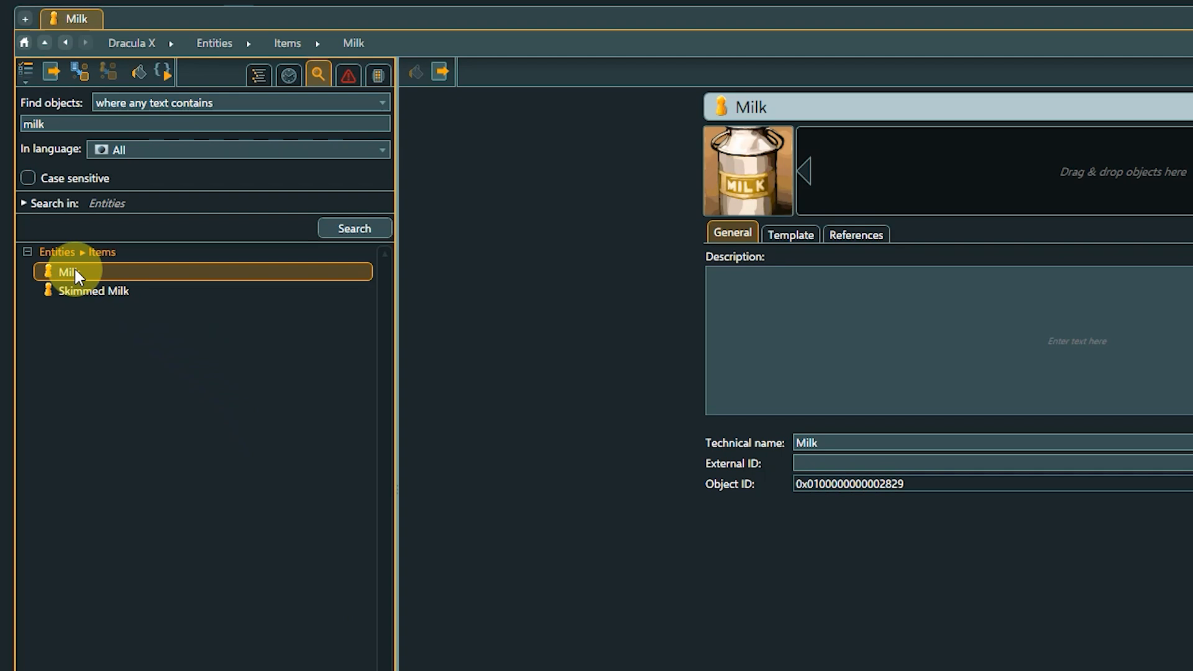
# - Search the Entities for "Milch" in the German language and open the Milk item from the results
pyautogui.doubleClick(19, 124)
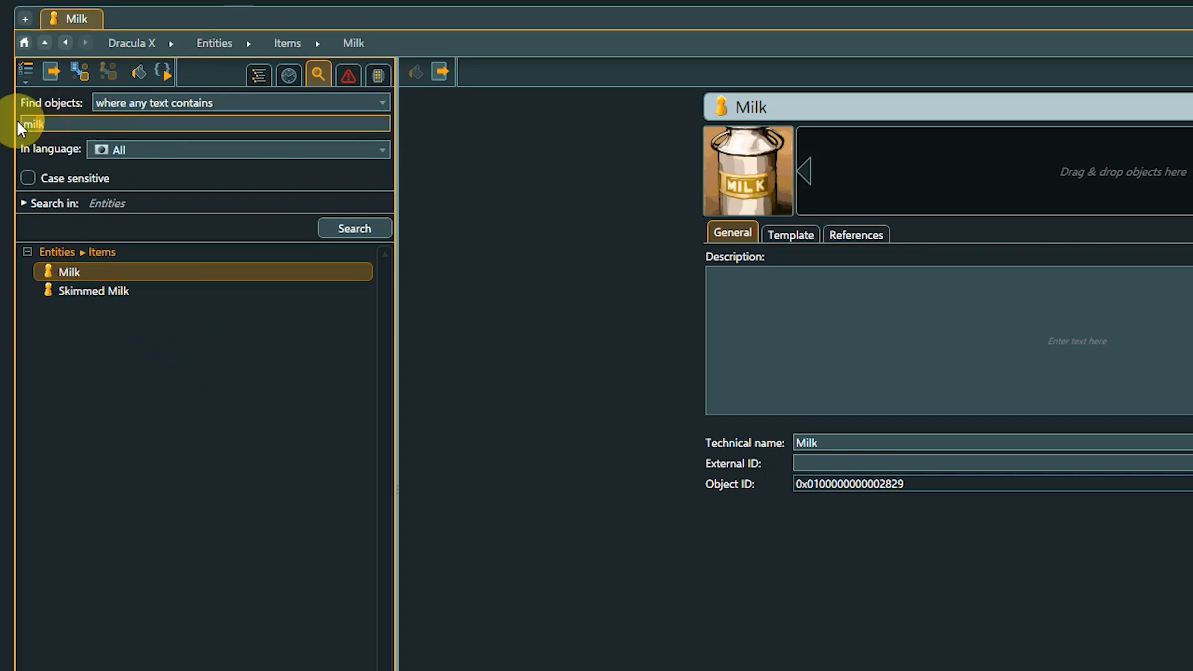
pyautogui.write('Milch')
pyautogui.click(79, 148)
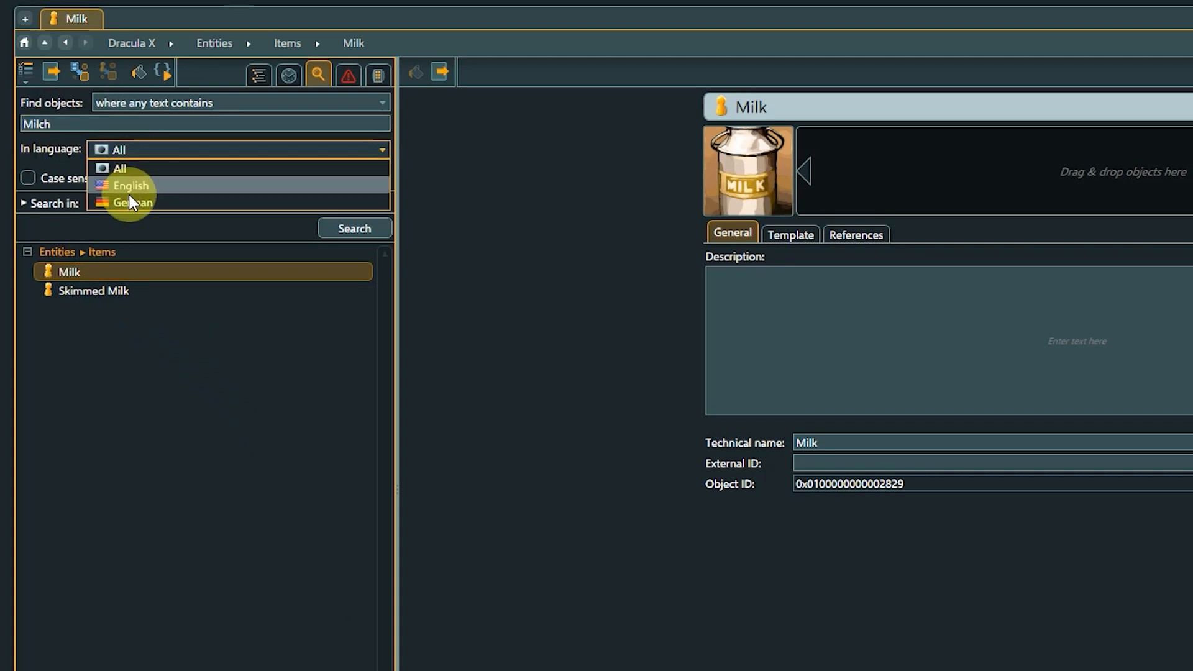
pyautogui.click(129, 194)
pyautogui.click(336, 227)
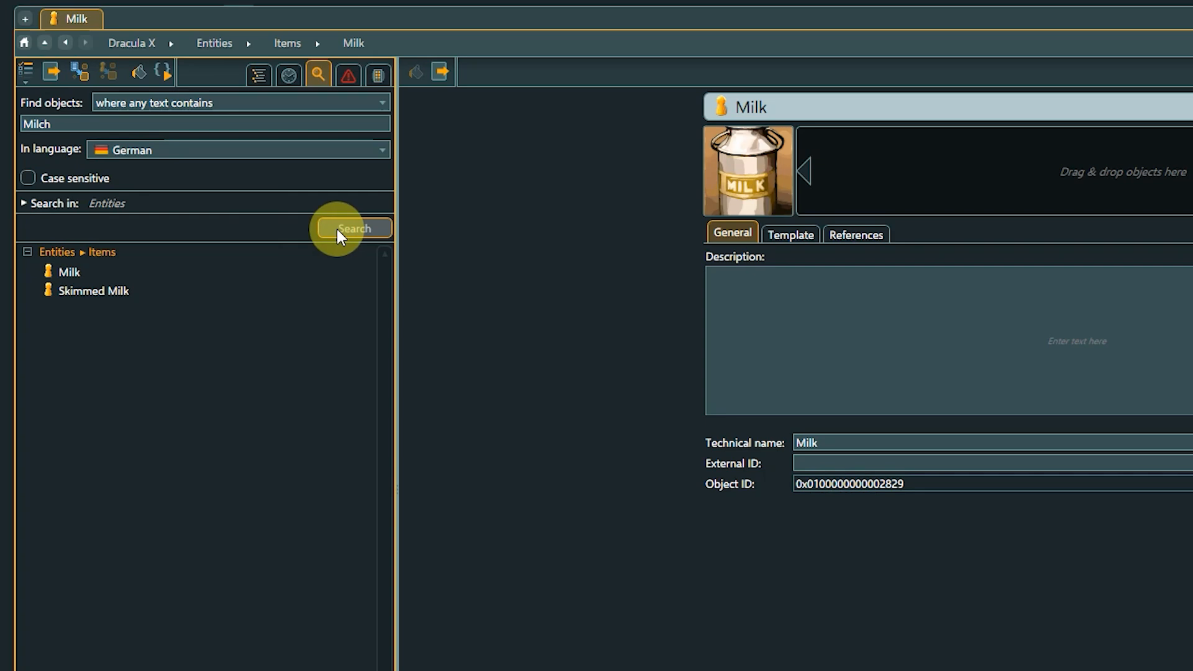
pyautogui.click(73, 272)
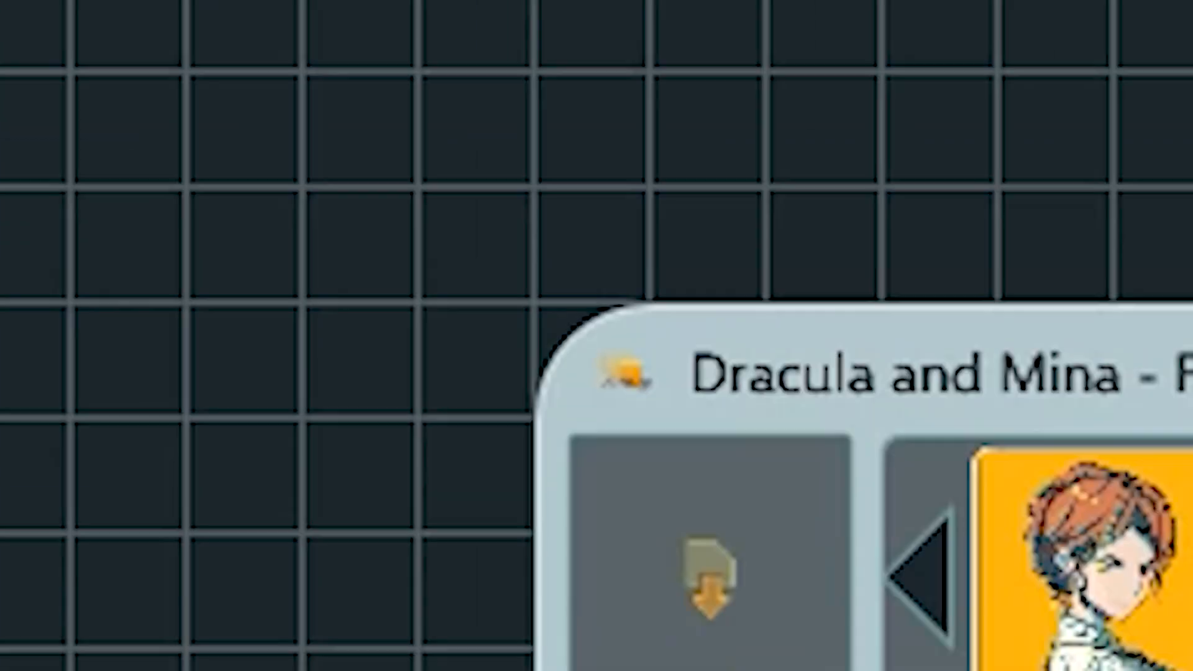
# - Switch to searching by query and run Template(anyof, Weapons, Character) over the entire project
pyautogui.click(438, 103)
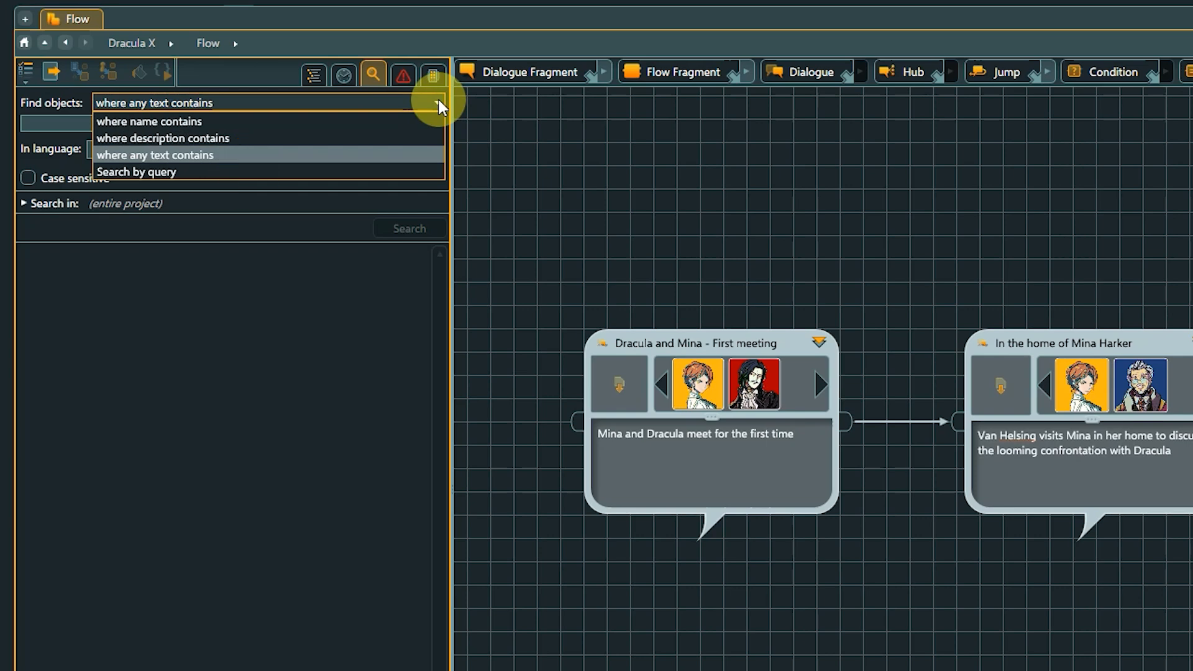
pyautogui.click(353, 172)
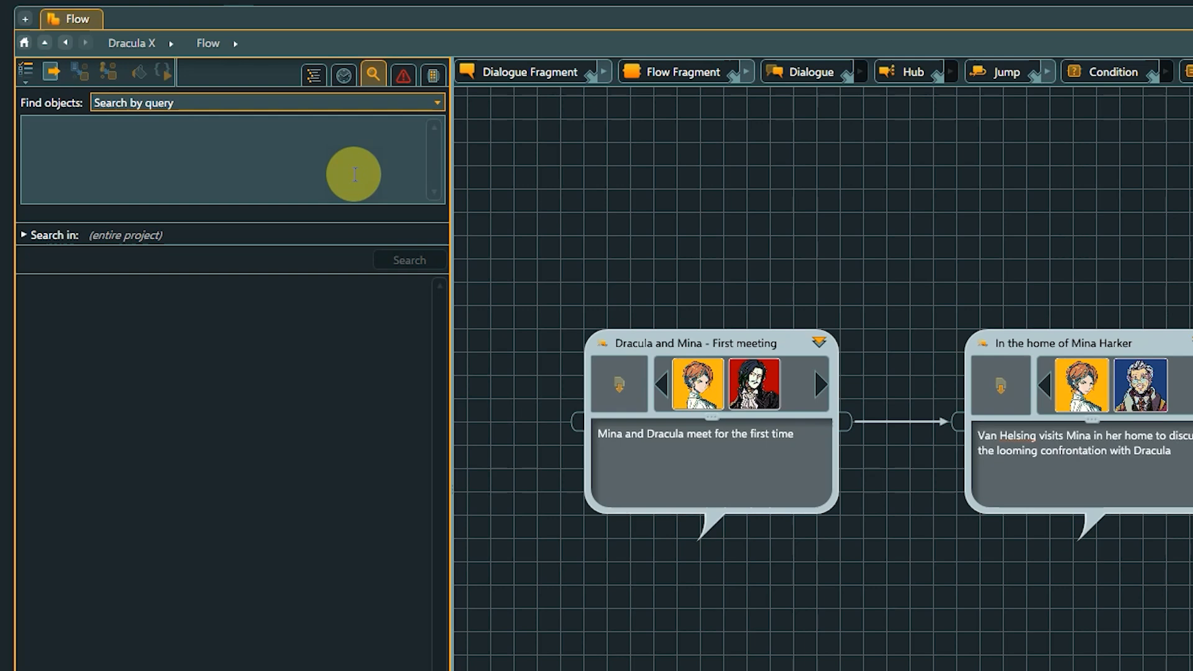
pyautogui.click(61, 136)
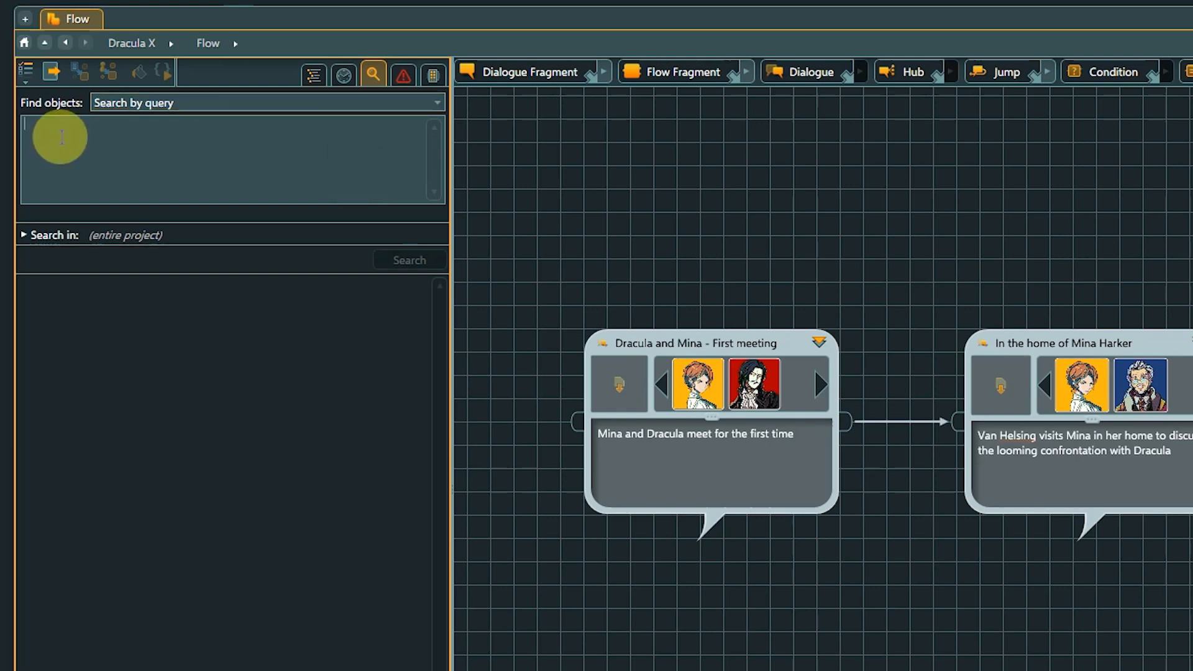
pyautogui.write('Template(')
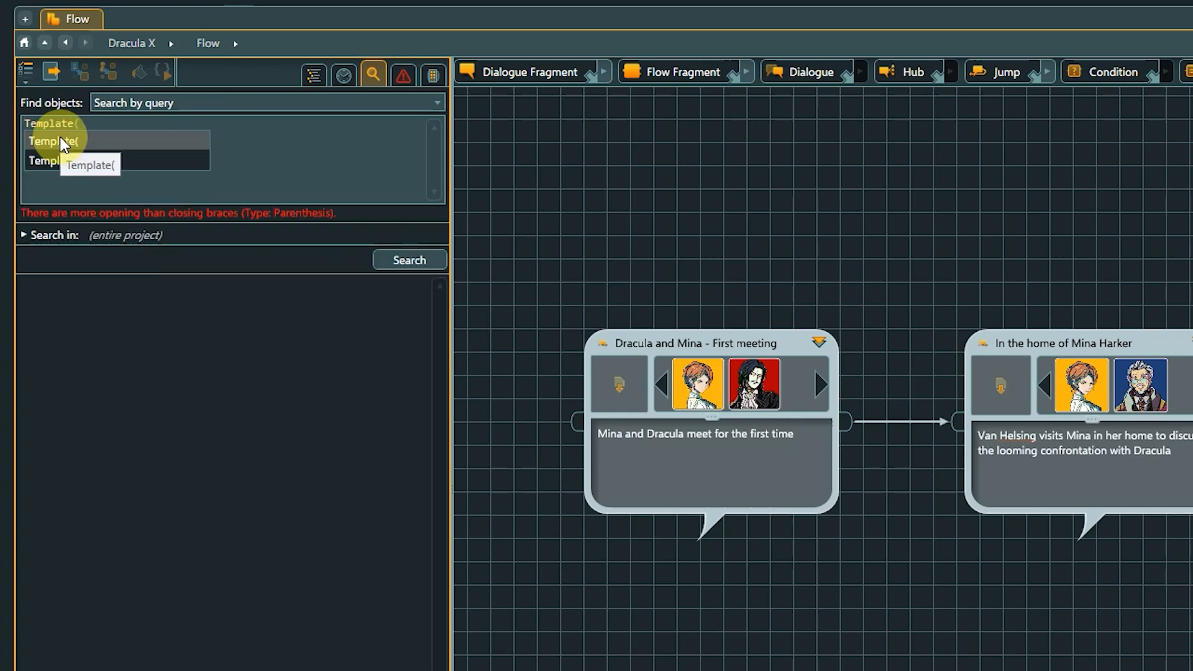
pyautogui.write('anyof, We')
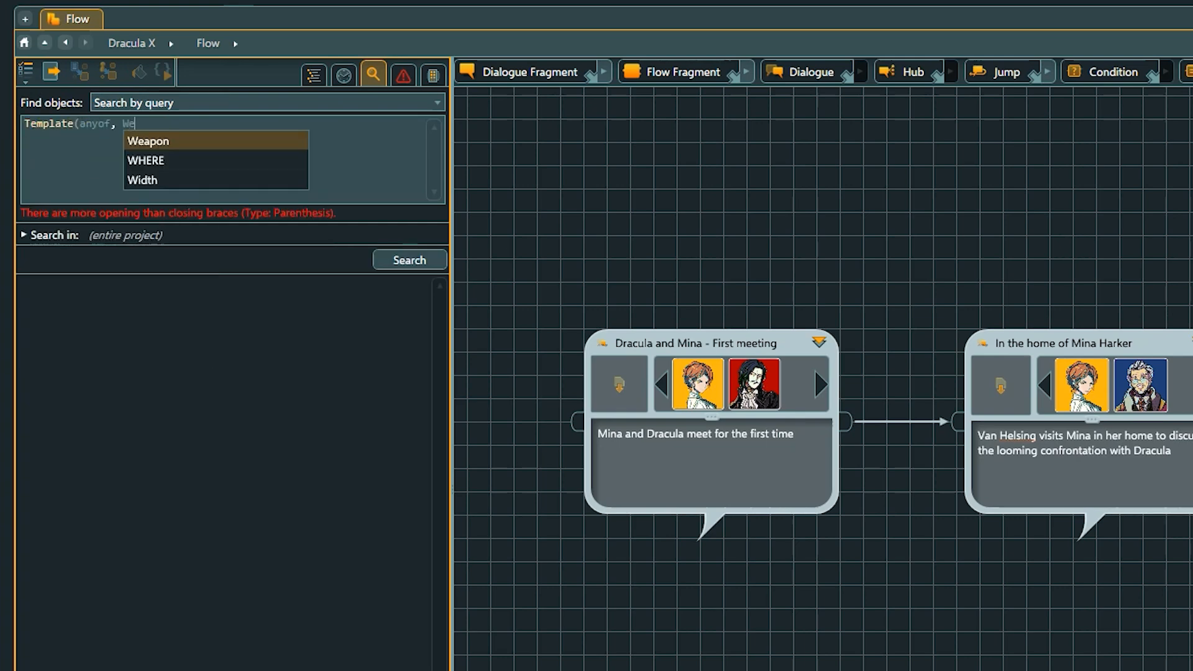
pyautogui.write('apons, C')
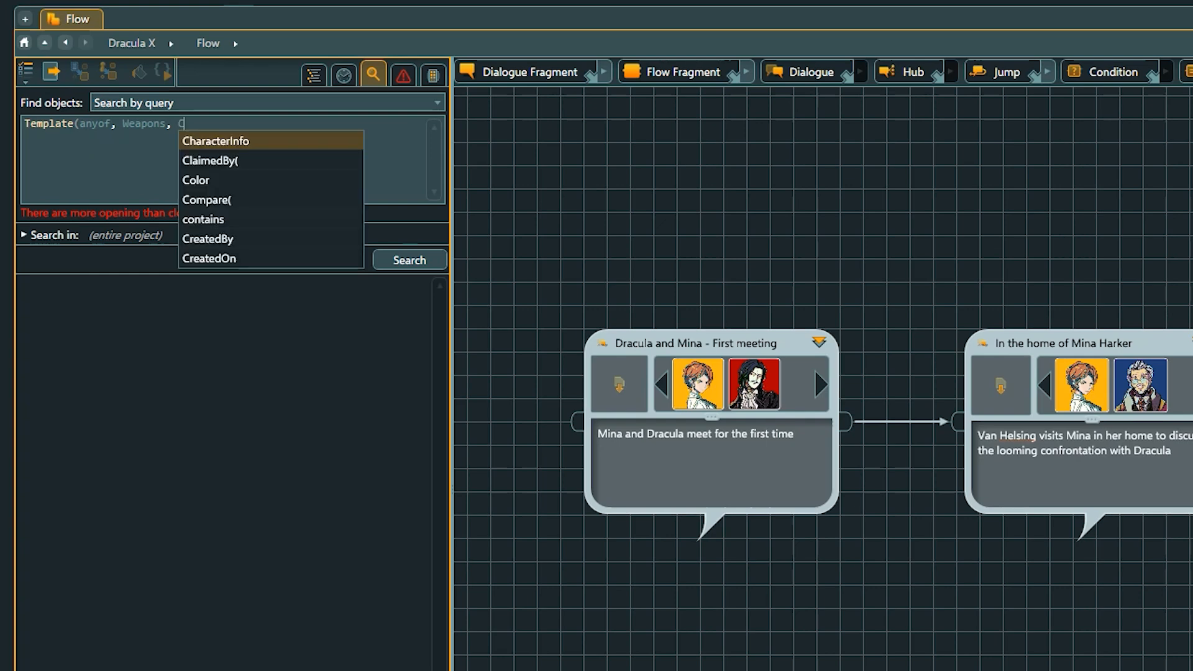
pyautogui.write('haracter)')
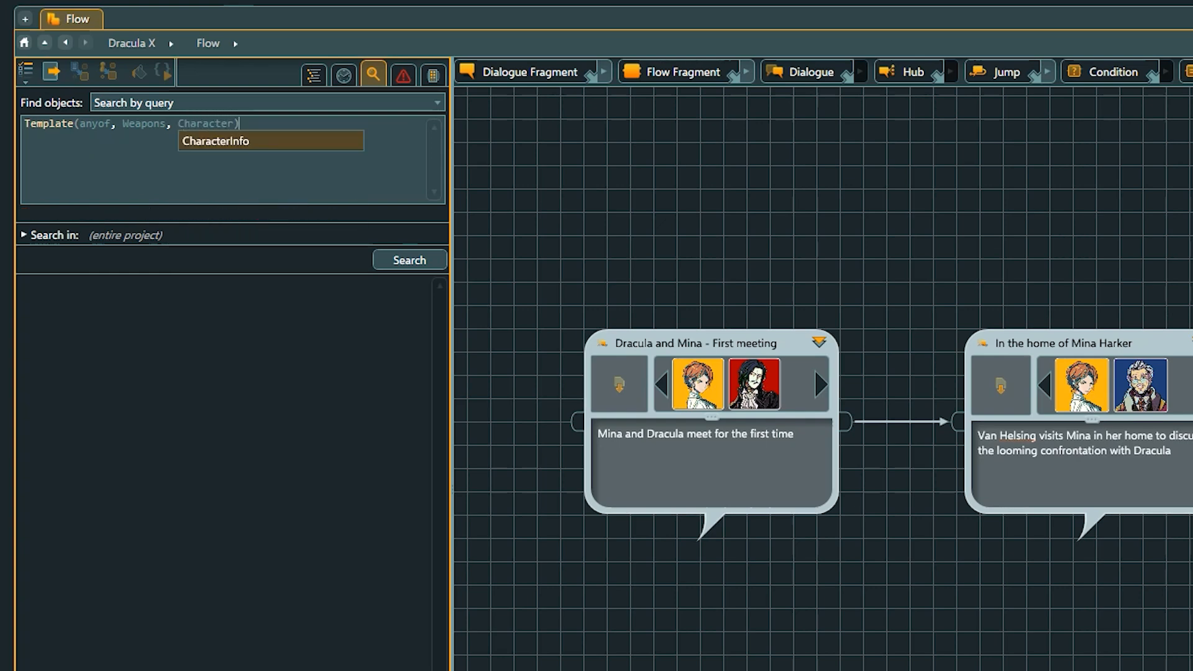
pyautogui.click(115, 179)
pyautogui.click(382, 259)
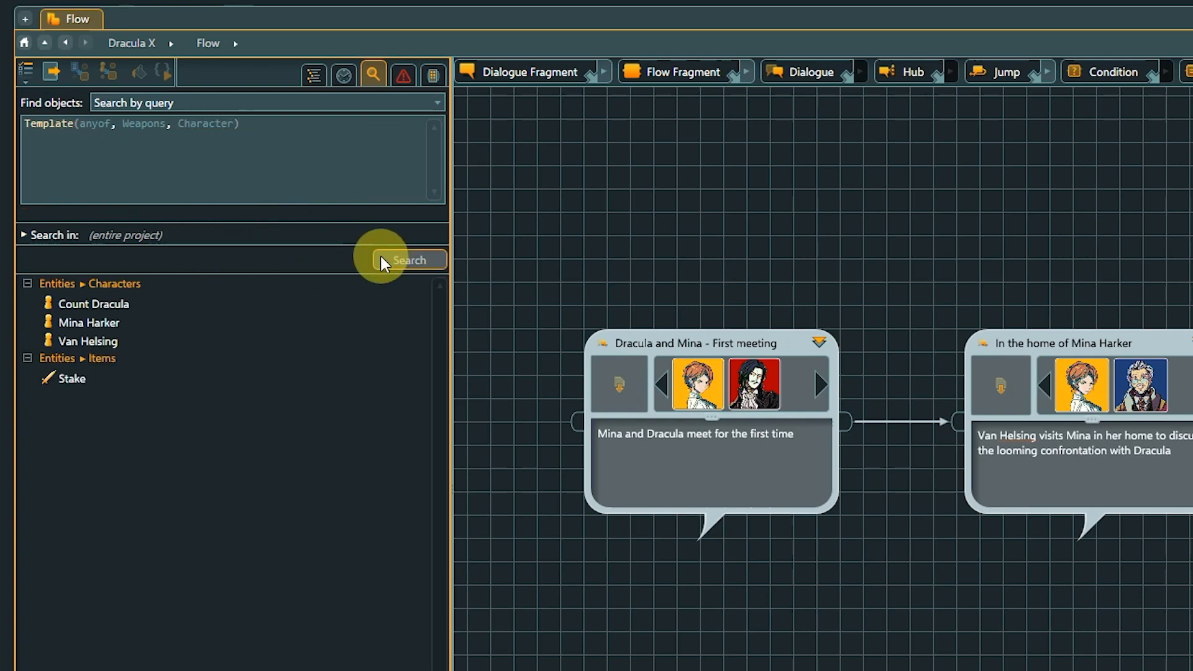
# - Inspect the template properties of the Count Dracula and Stake results
pyautogui.click(83, 303)
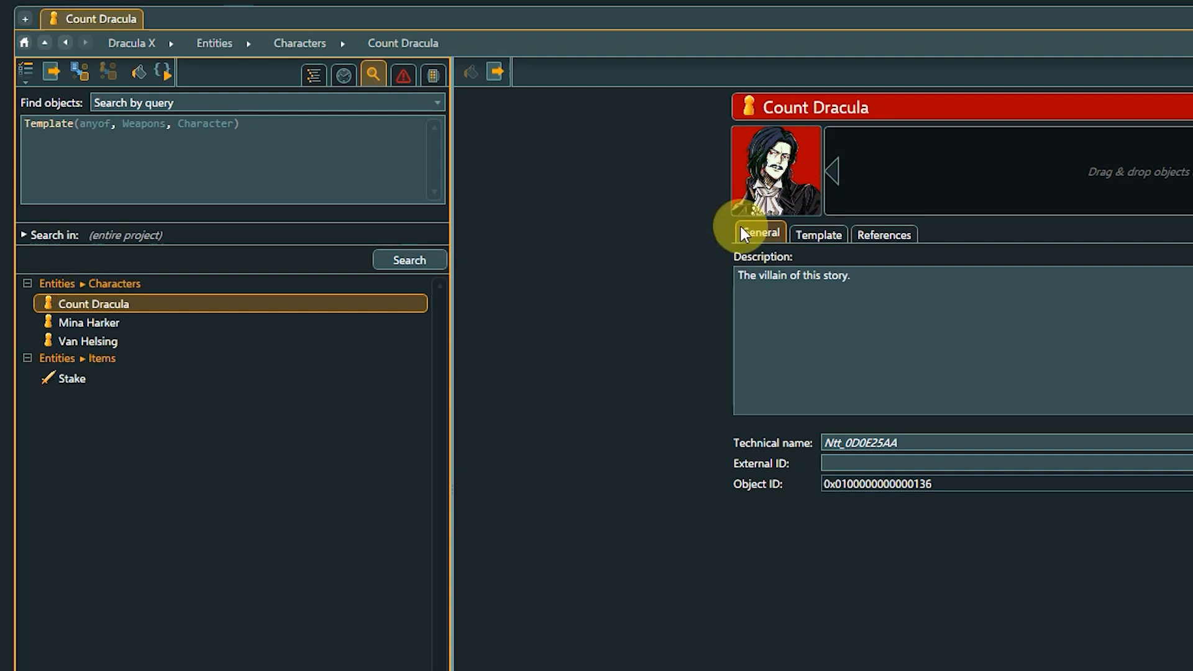
pyautogui.click(815, 231)
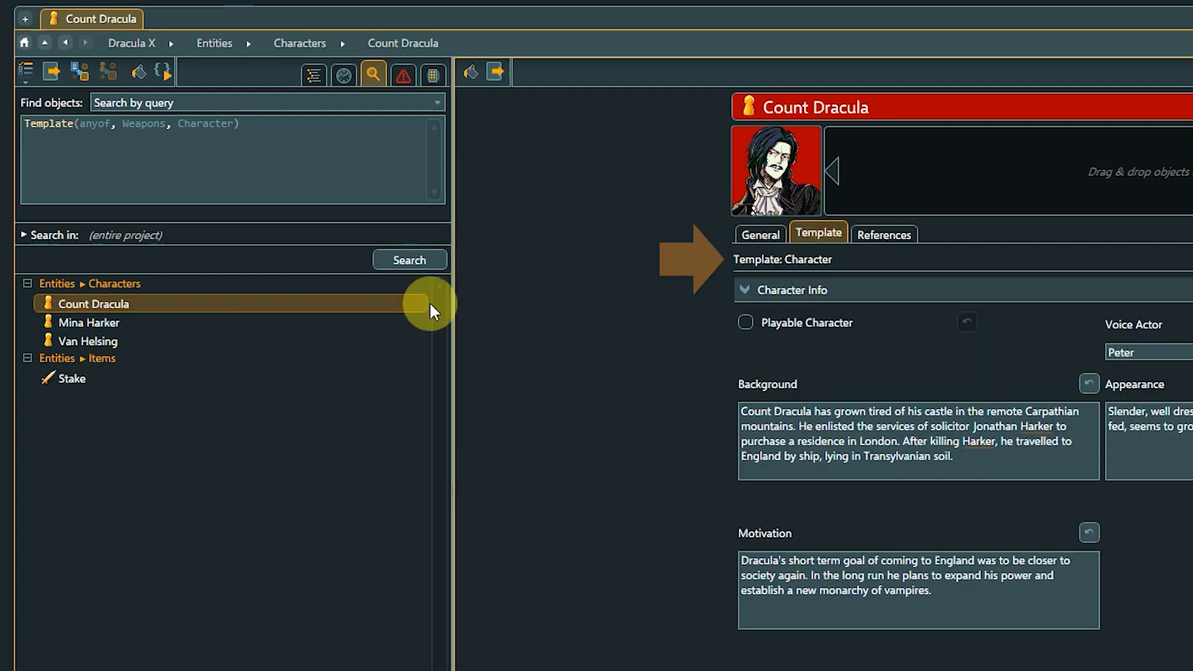
pyautogui.click(69, 378)
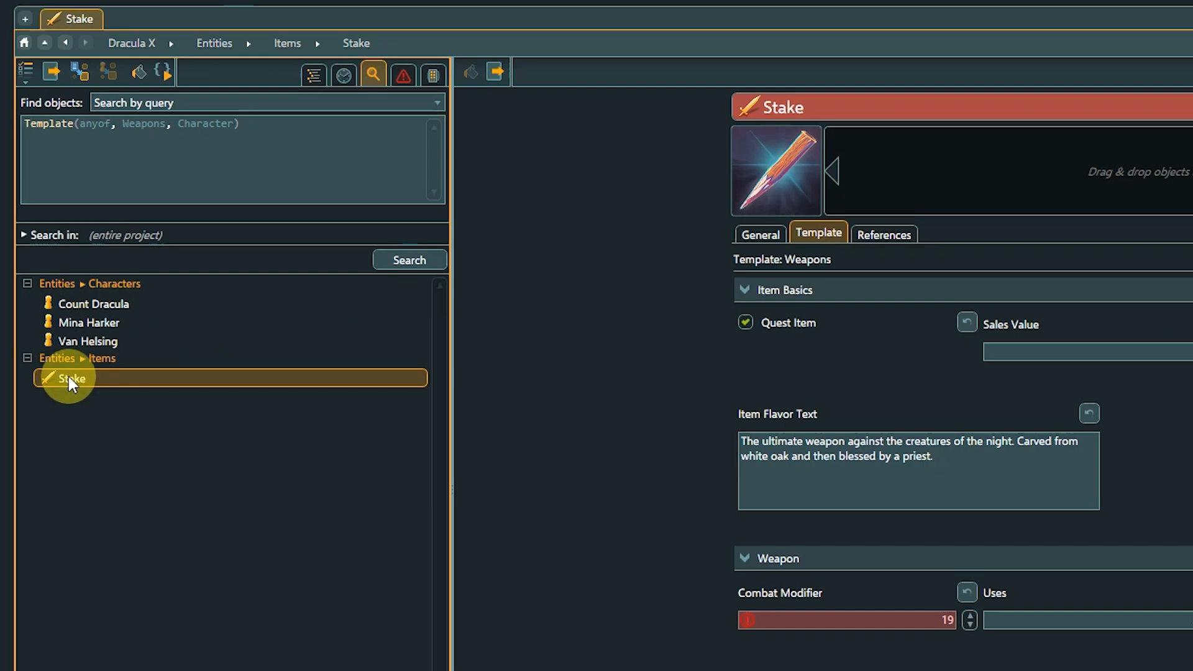
# - Replace the query with CharacterInfo.PlayableCharacter == true, run the search, and open the Mina Harker result
pyautogui.moveTo(251, 118); pyautogui.dragTo(17, 117)
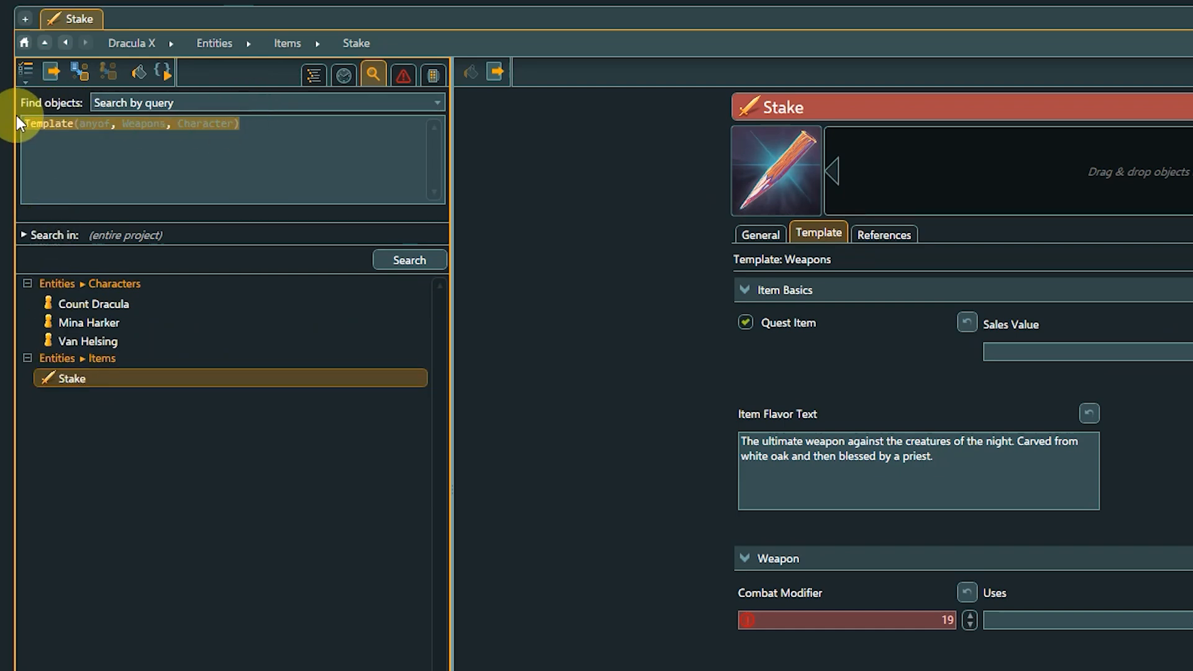
pyautogui.press('BackSpace')
pyautogui.write('CharacterInfo.')
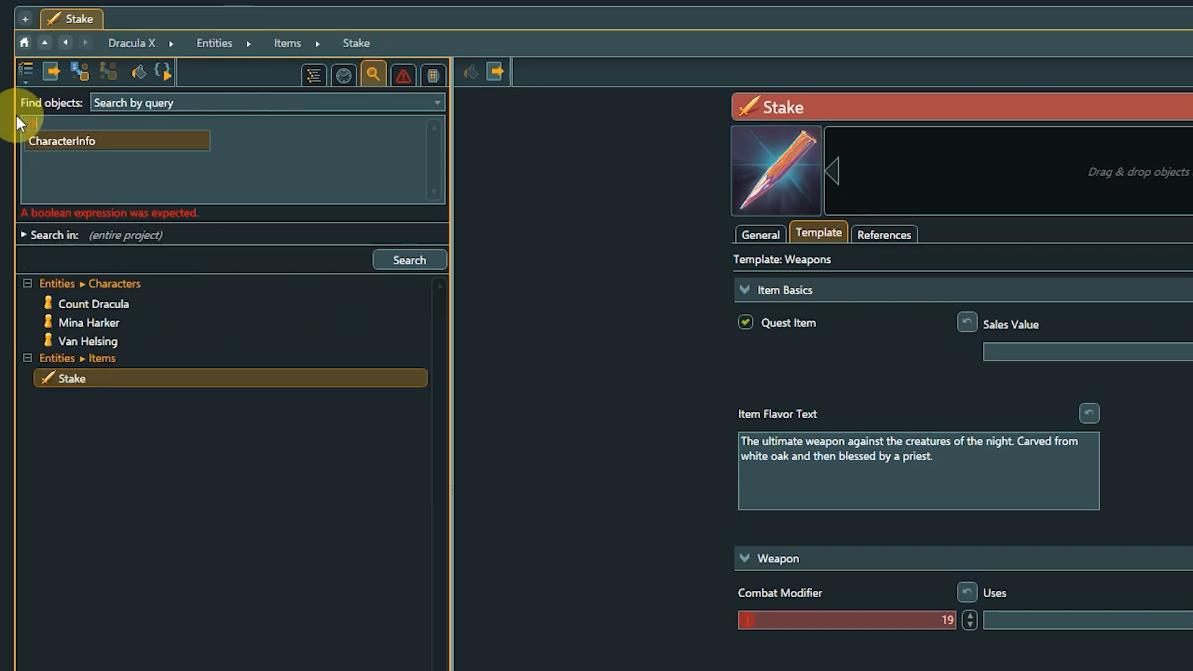
pyautogui.press('Down')
pyautogui.press('Down')
pyautogui.press('Down')
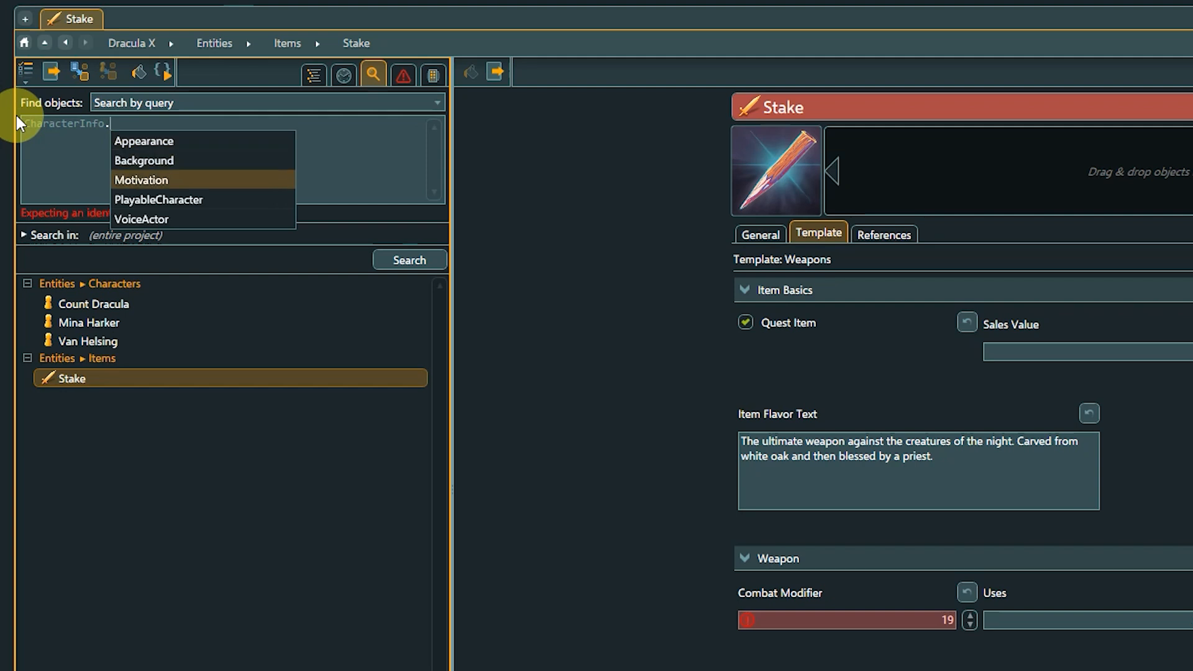
pyautogui.press('Return')
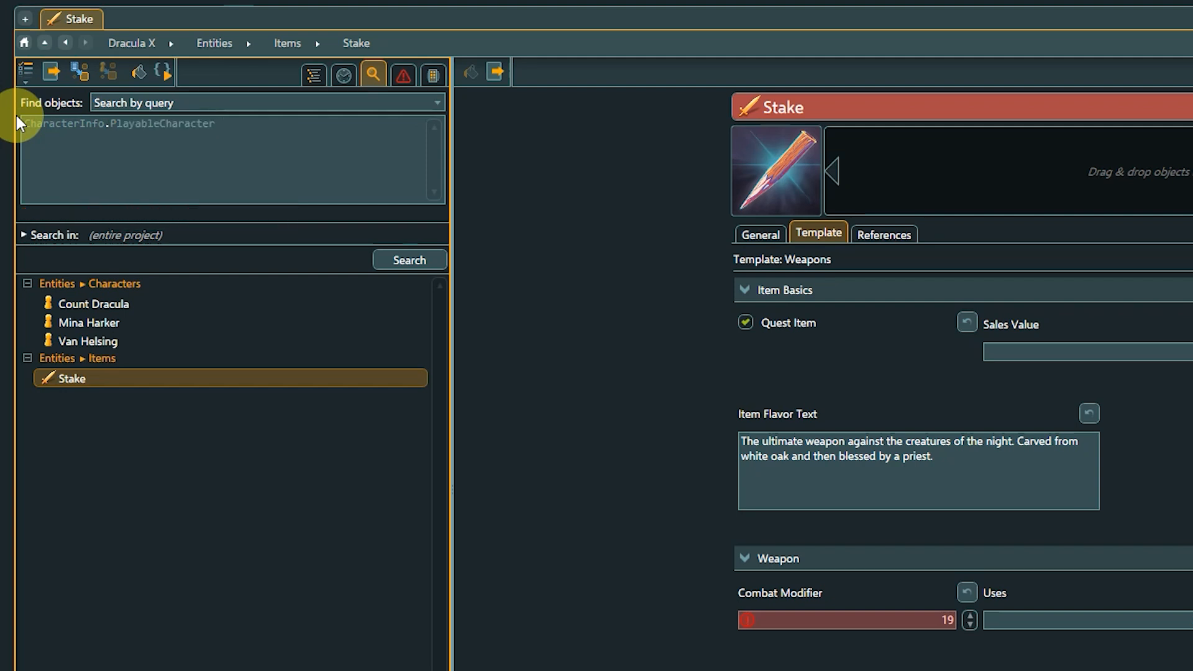
pyautogui.write('== true')
pyautogui.click(389, 261)
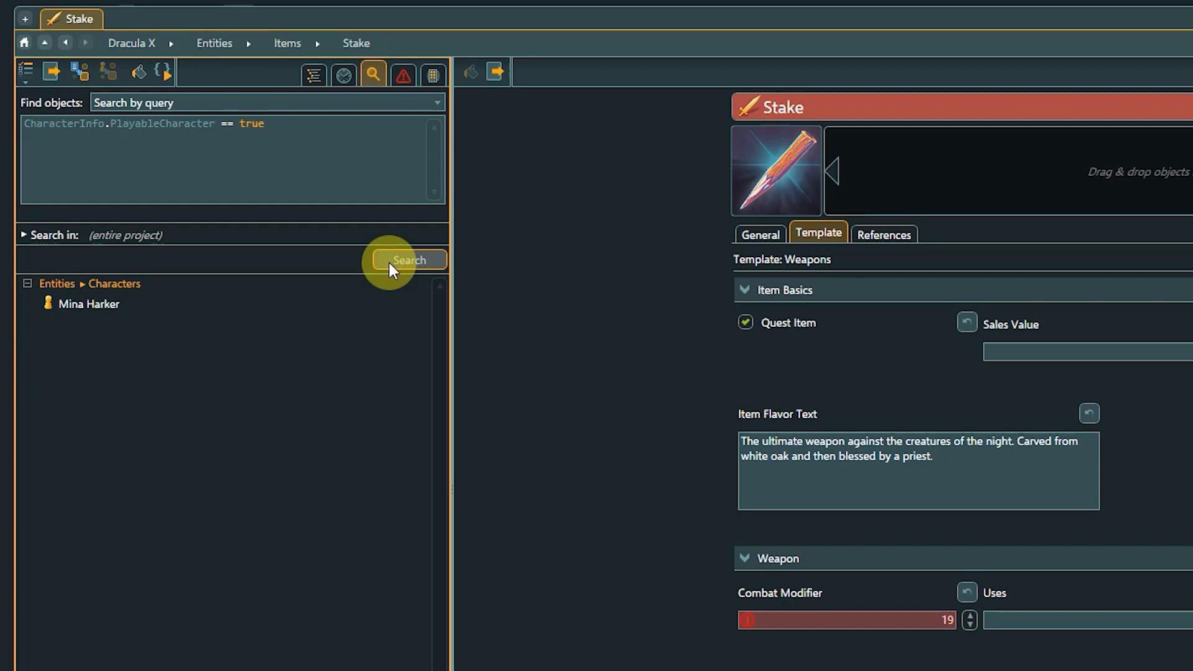
pyautogui.click(110, 304)
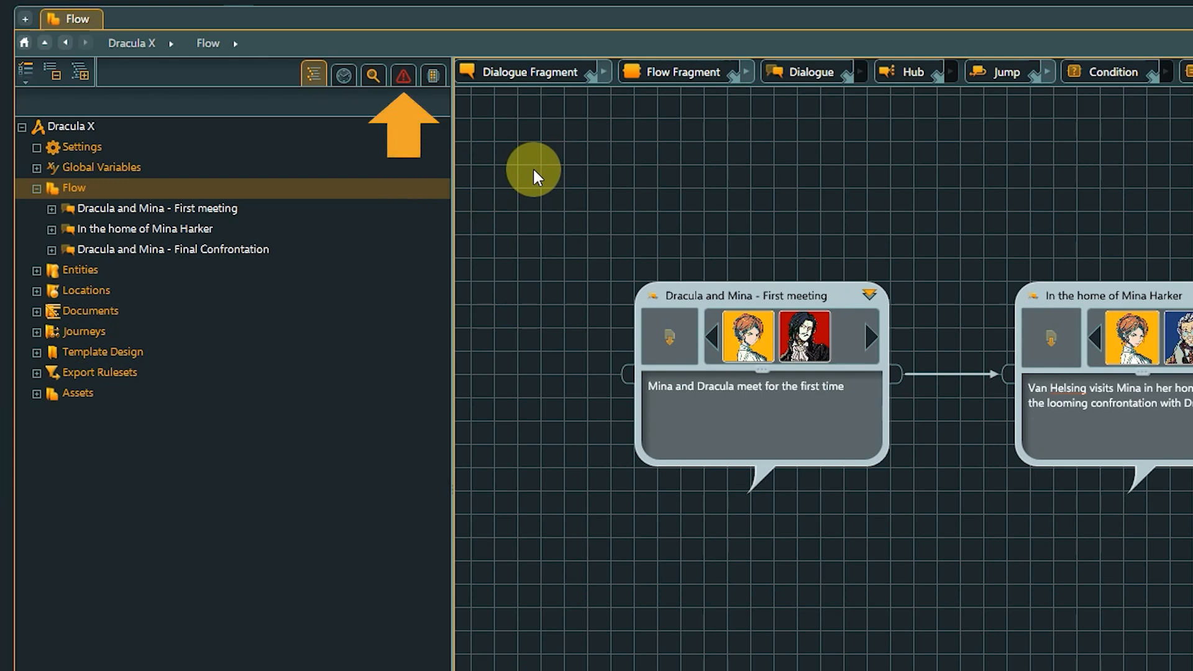
# - Open the conflict search and deselect all conflict types
pyautogui.click(410, 77)
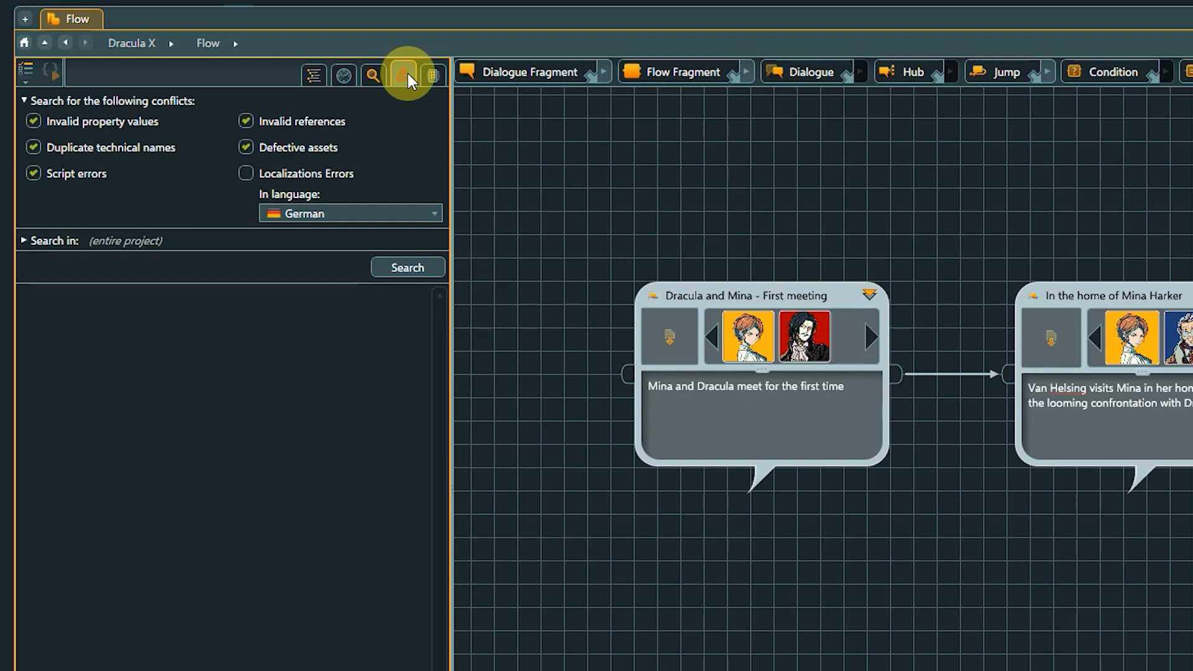
pyautogui.click(34, 122)
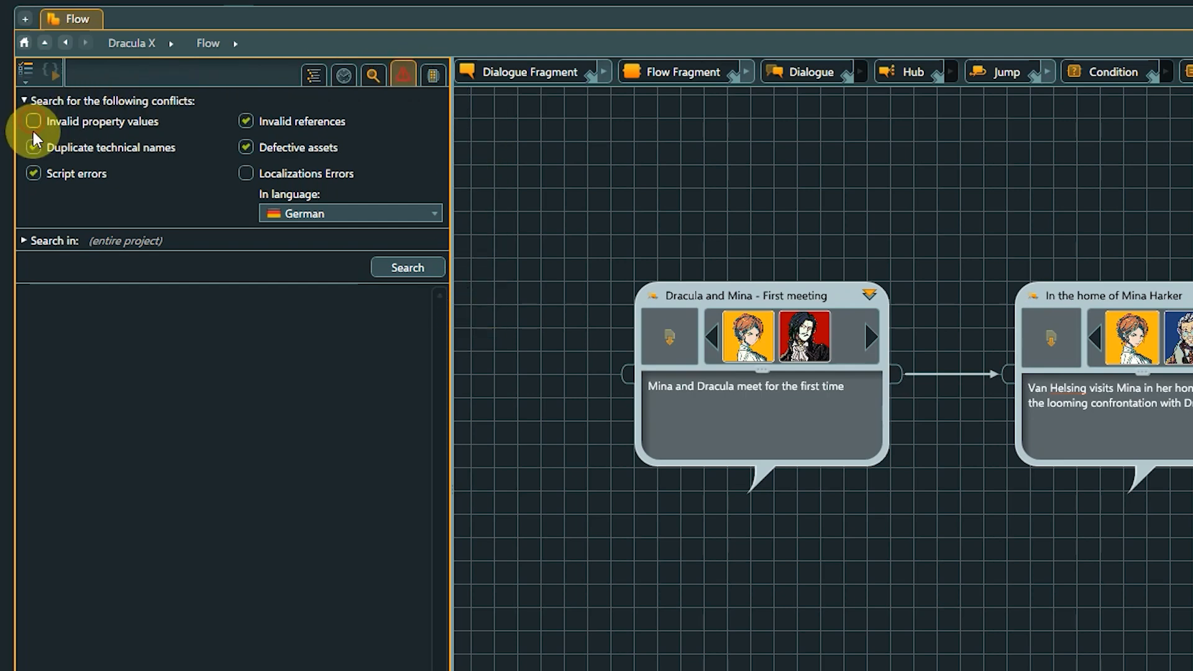
pyautogui.click(34, 148)
pyautogui.click(33, 174)
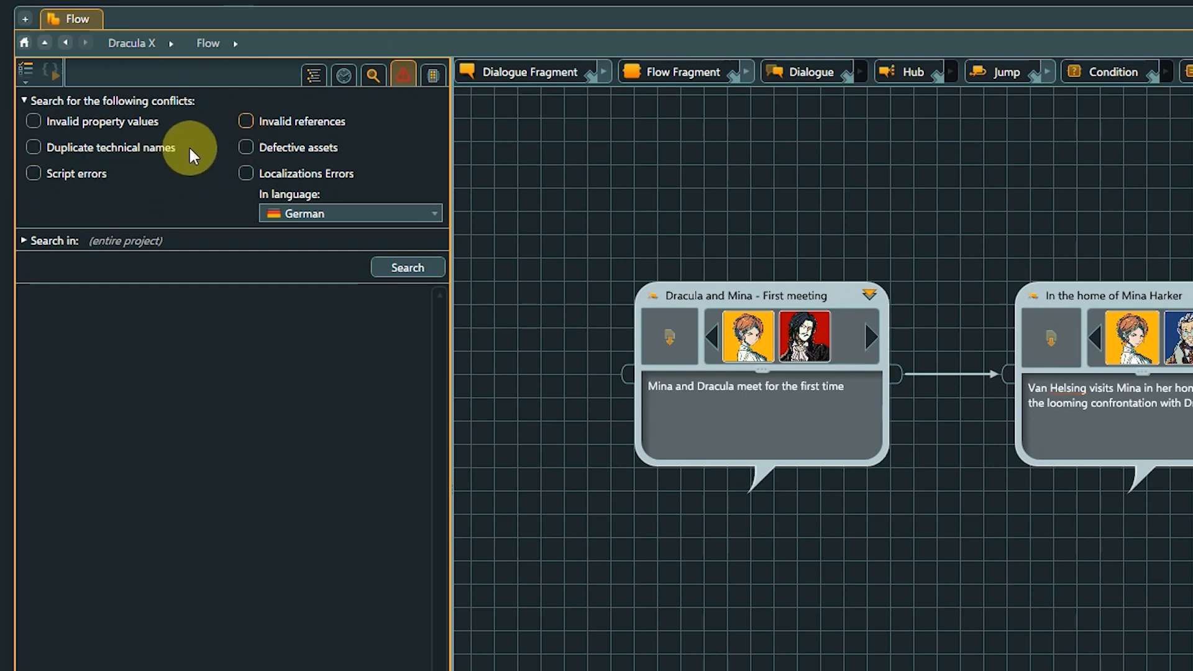
# - Enable all six conflict types, including Localizations Errors, and set the localization check language to All
pyautogui.click(35, 118)
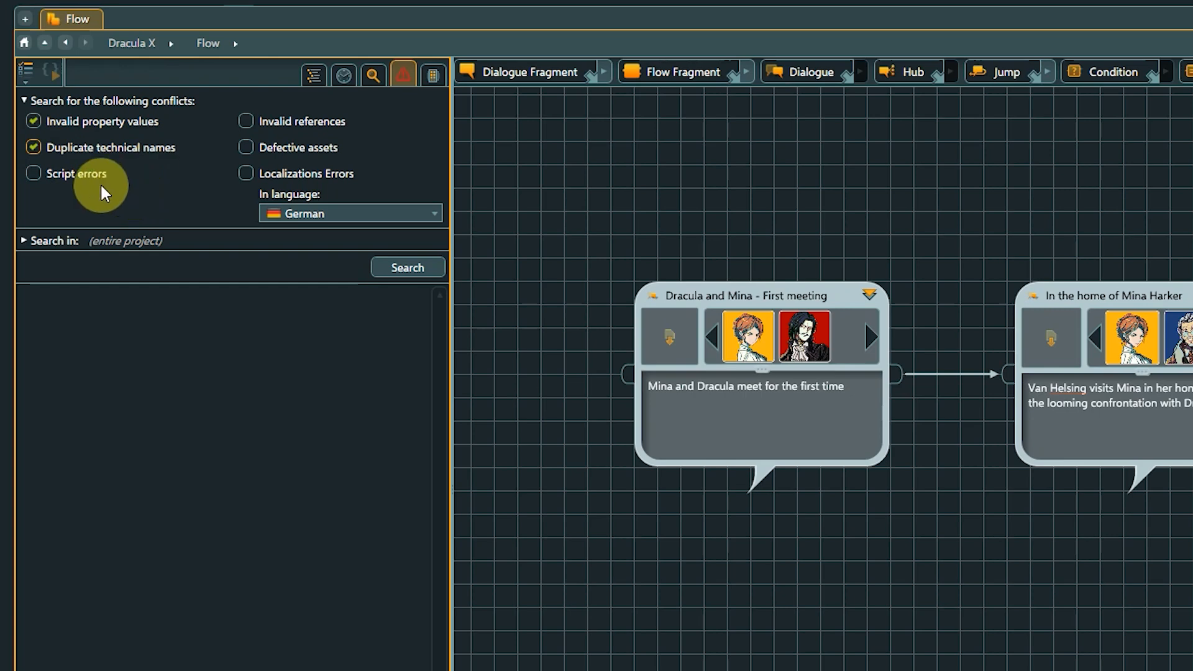
pyautogui.click(33, 174)
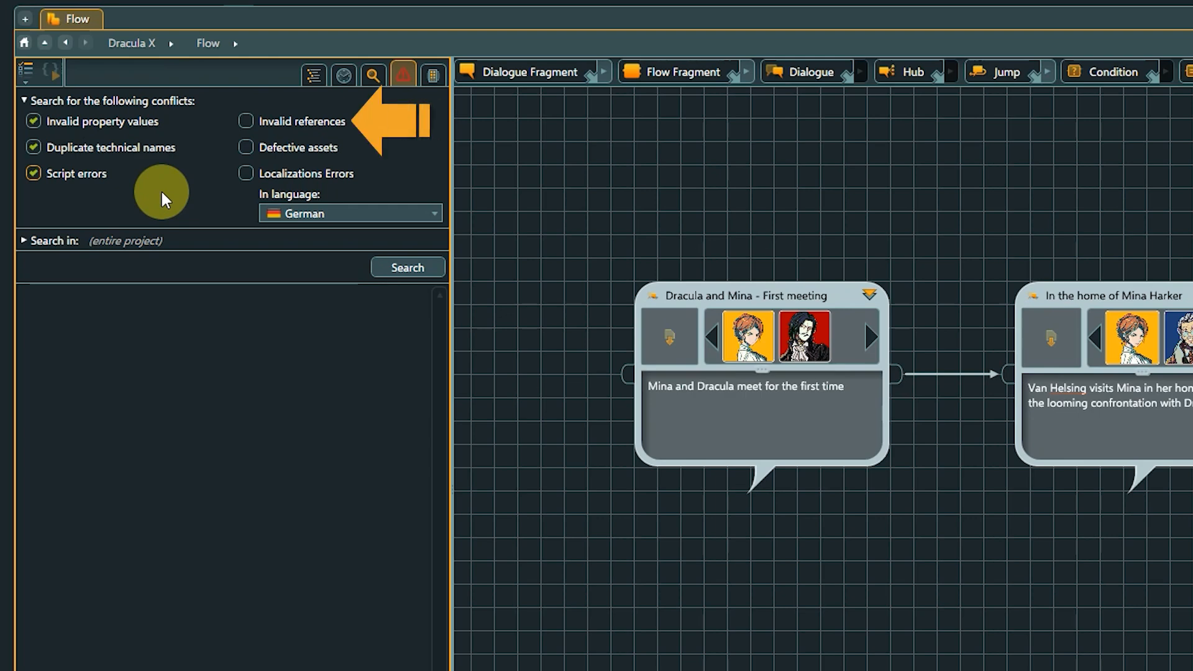
pyautogui.click(245, 122)
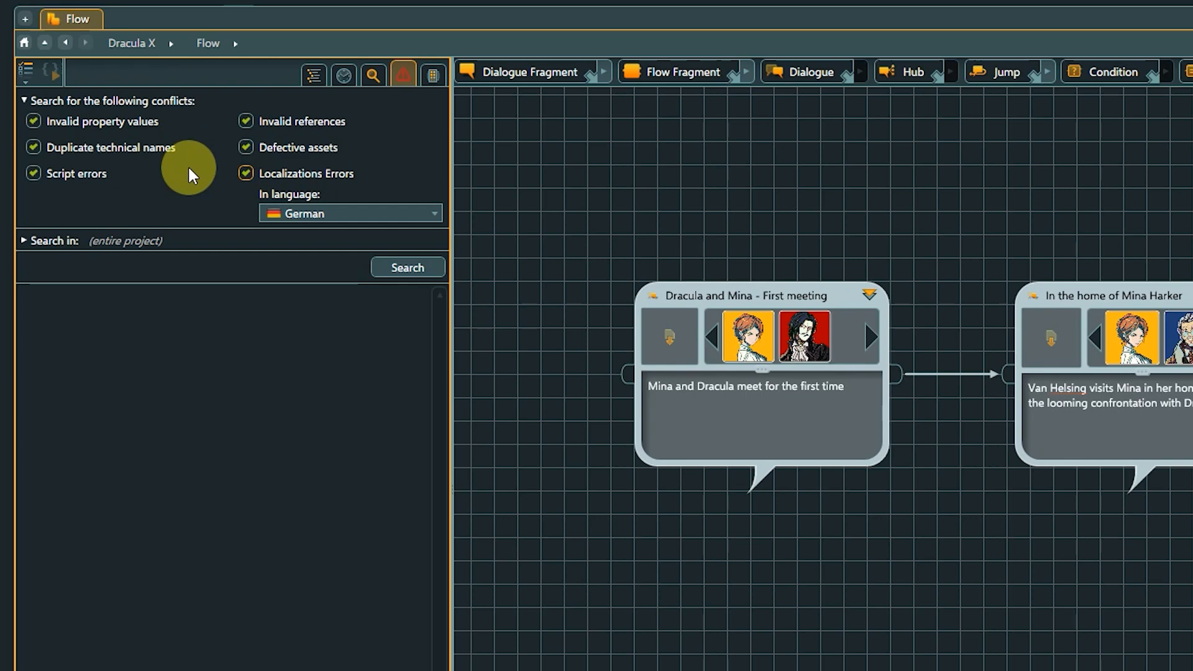
pyautogui.click(407, 213)
pyautogui.click(376, 232)
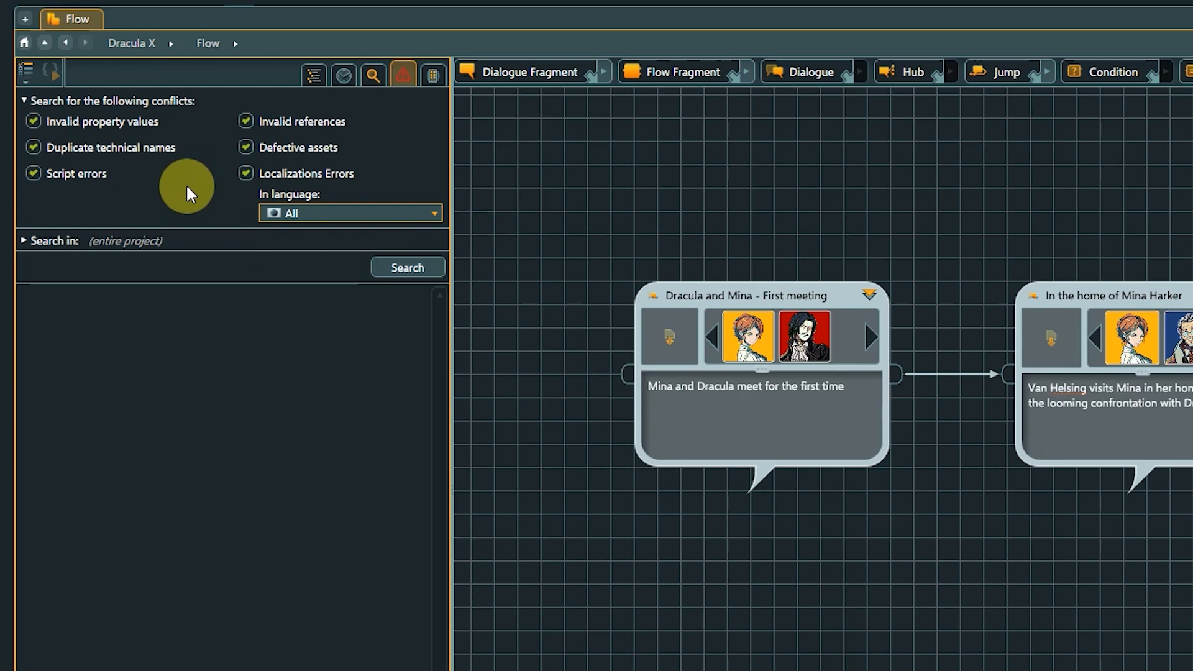
# - Exclude Localizations Errors from the conflict types and run the conflict search across the entire project
pyautogui.click(246, 174)
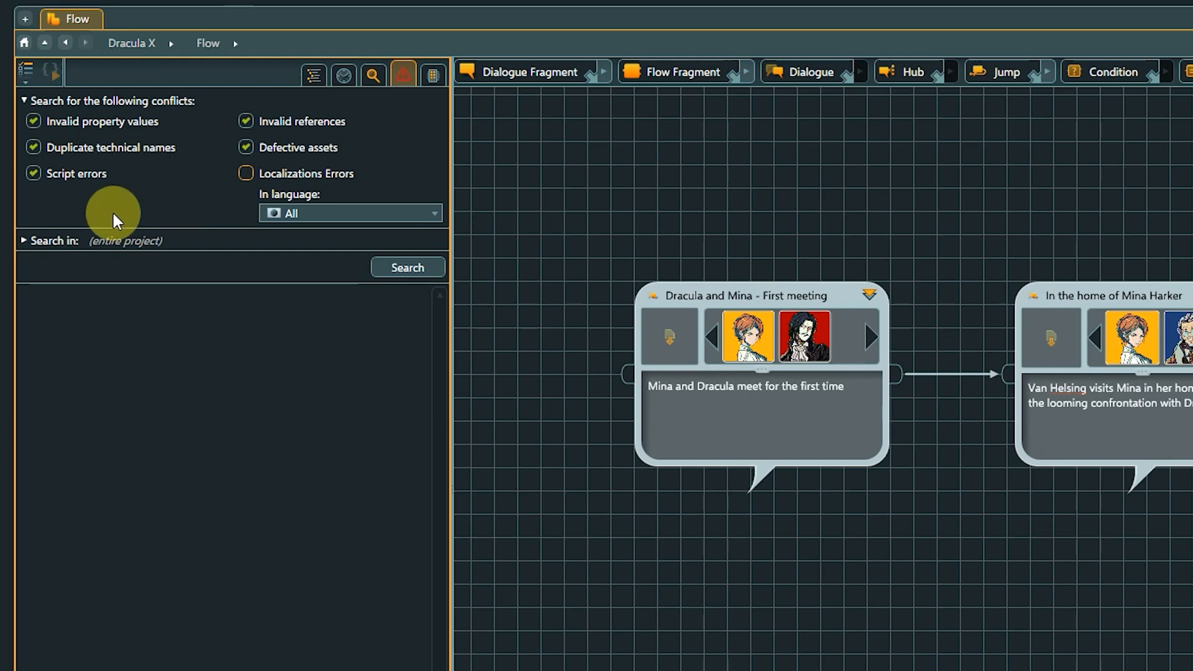
pyautogui.click(23, 240)
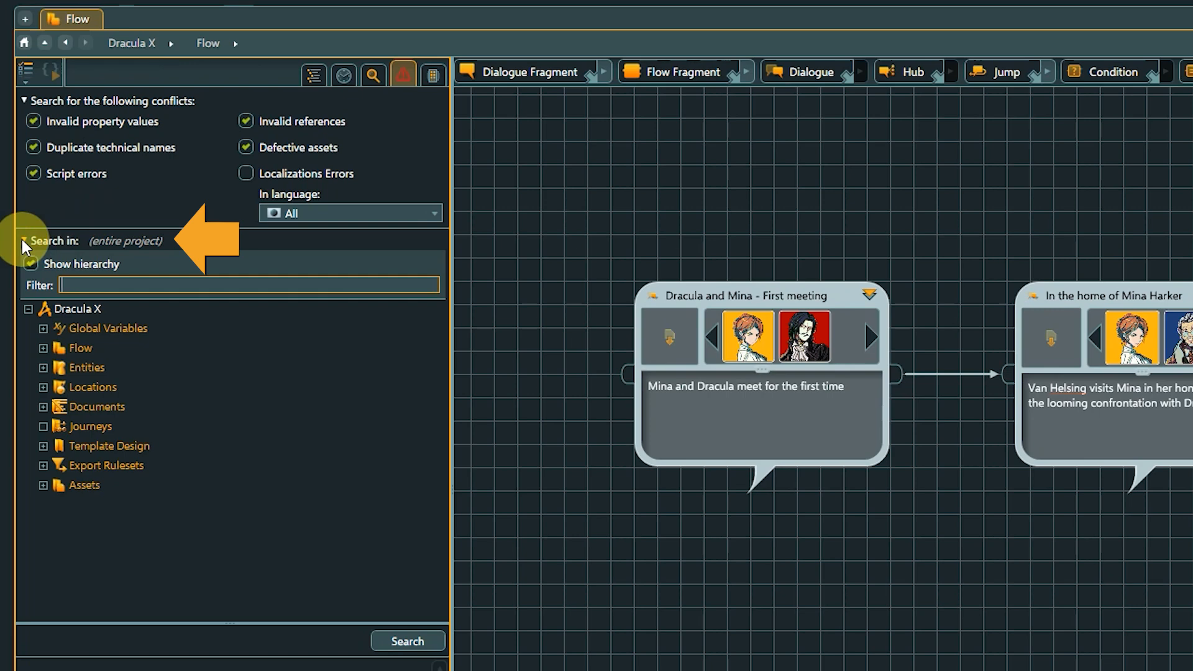
pyautogui.click(24, 240)
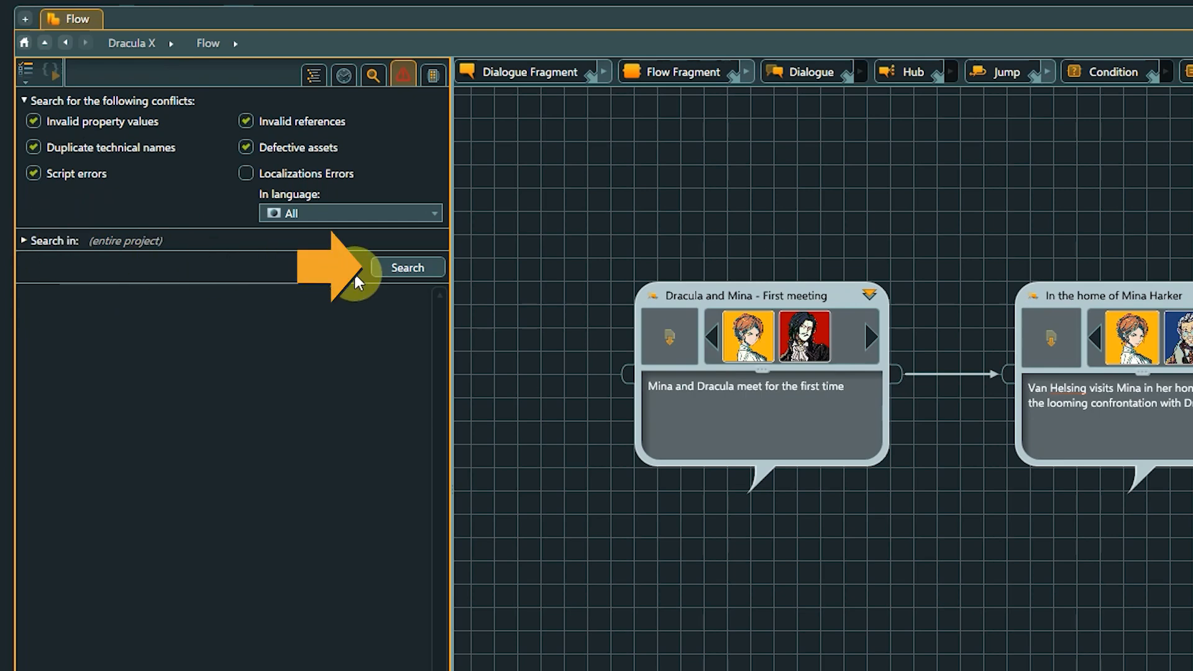
pyautogui.click(384, 268)
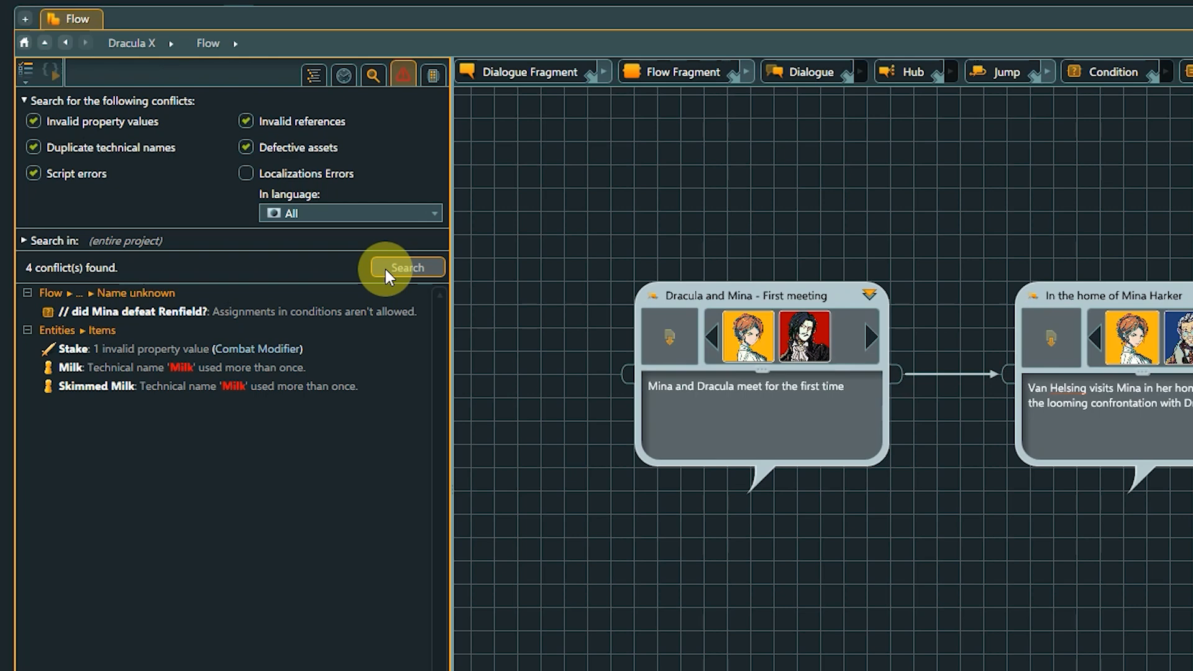
# - Open the conflicting Renfield condition and correct its expression to GameState.isRenfieldDefeated == true
pyautogui.click(308, 309)
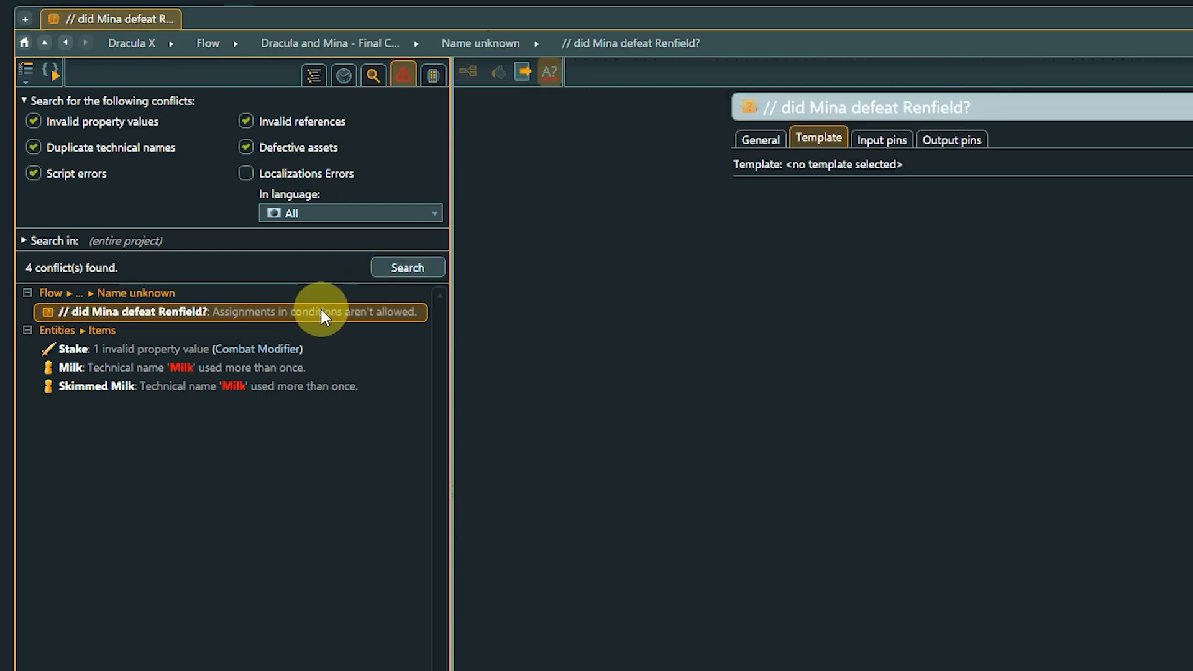
pyautogui.click(739, 142)
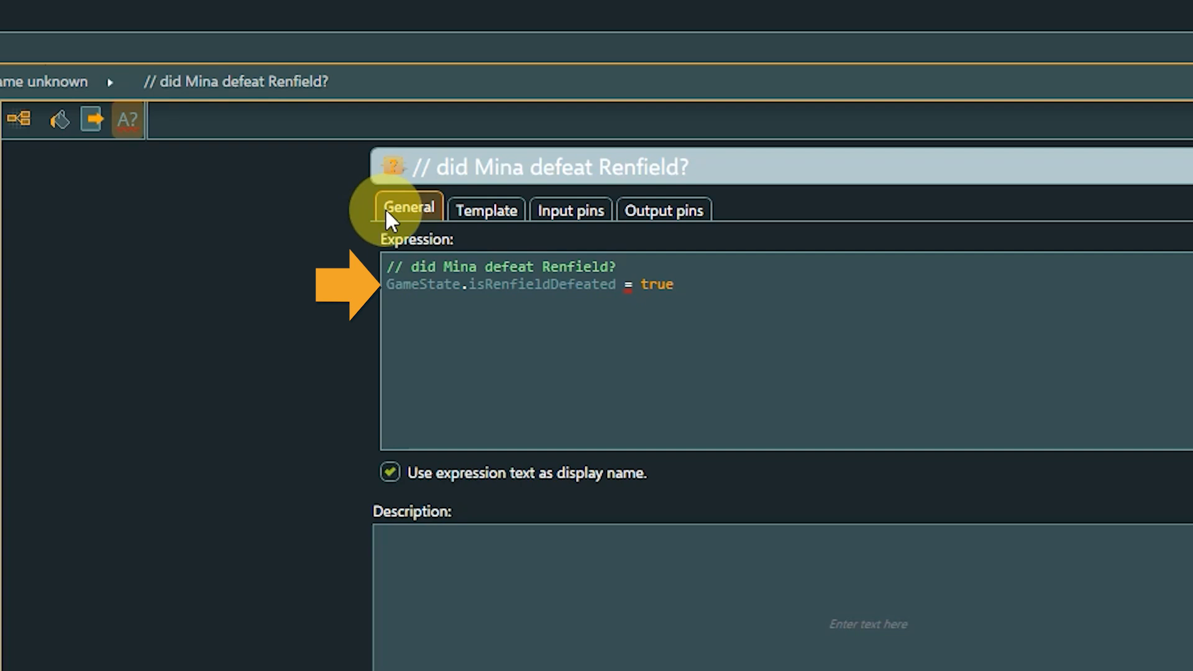
pyautogui.click(622, 284)
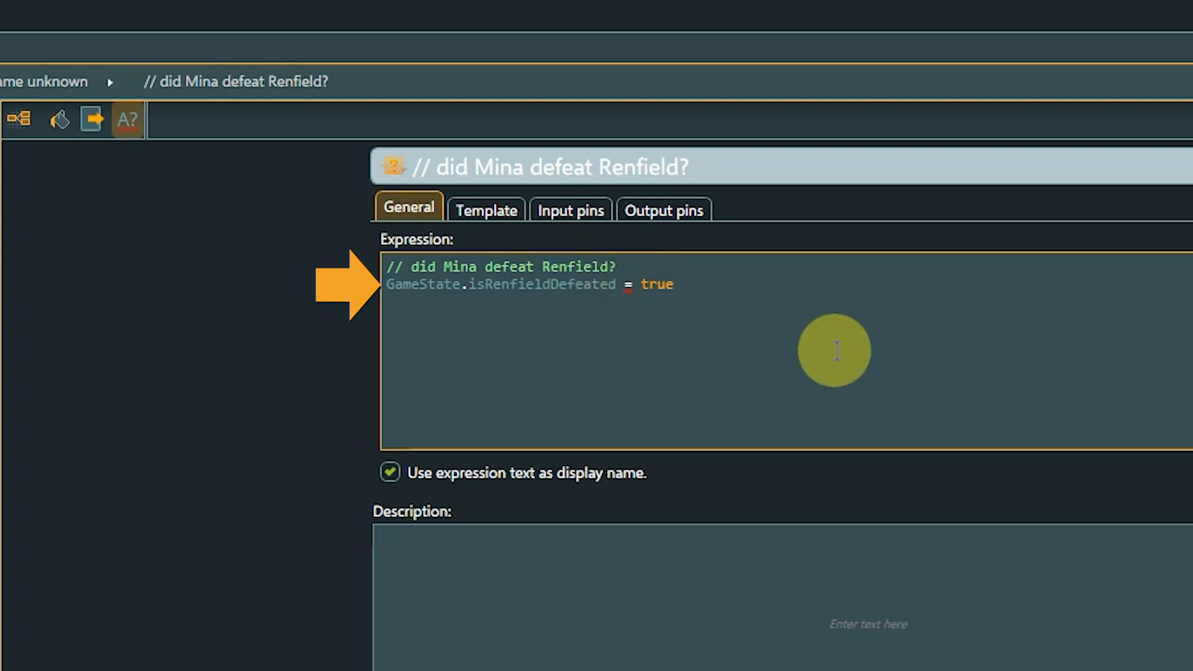
pyautogui.write('=')
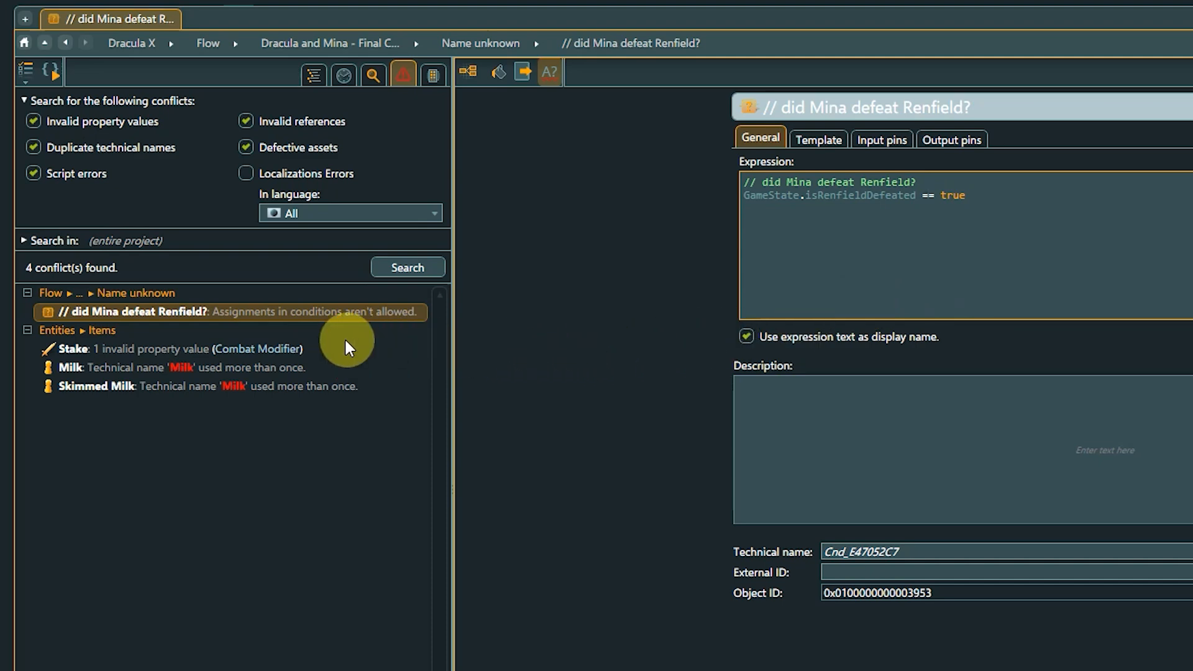
# - Open the Stake conflict, check why its Combat Modifier is invalid, and set the modifier to 10
pyautogui.click(297, 351)
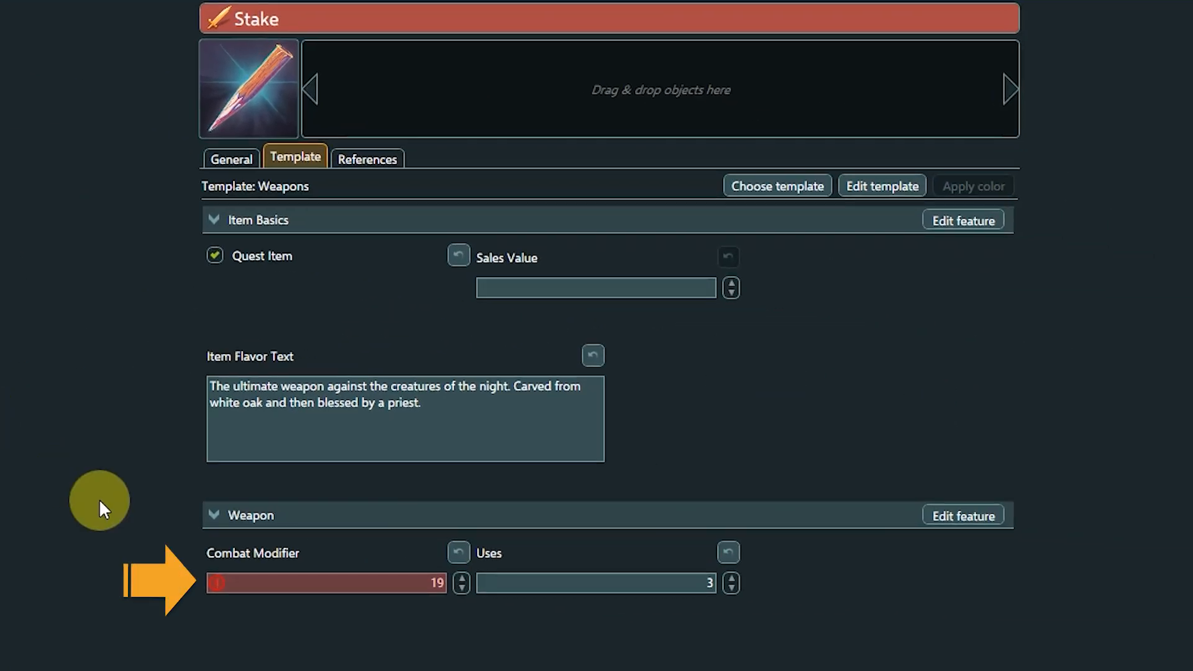
pyautogui.moveTo(217, 582)
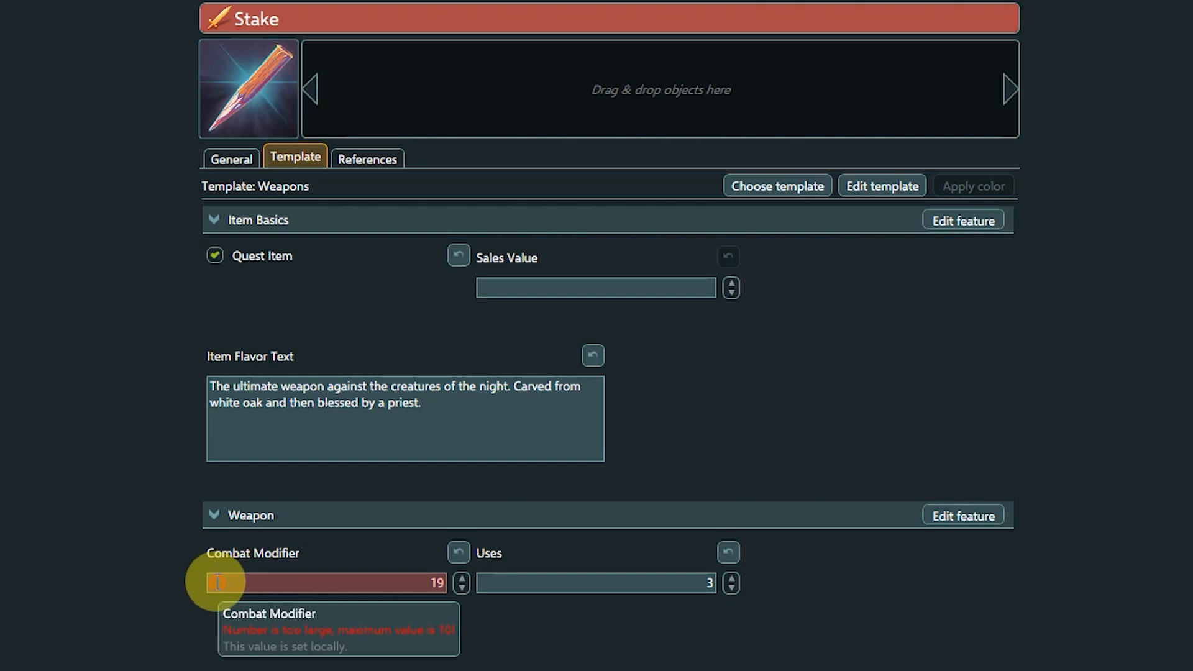
pyautogui.click(439, 582)
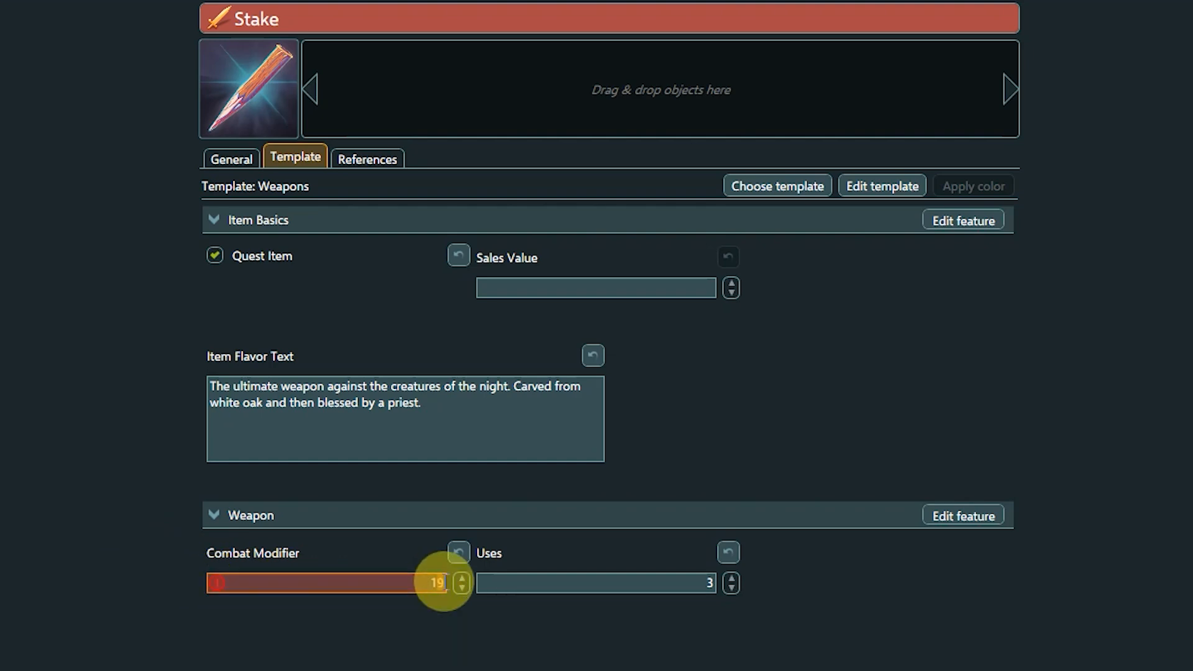
pyautogui.write('0')
pyautogui.click(12, 526)
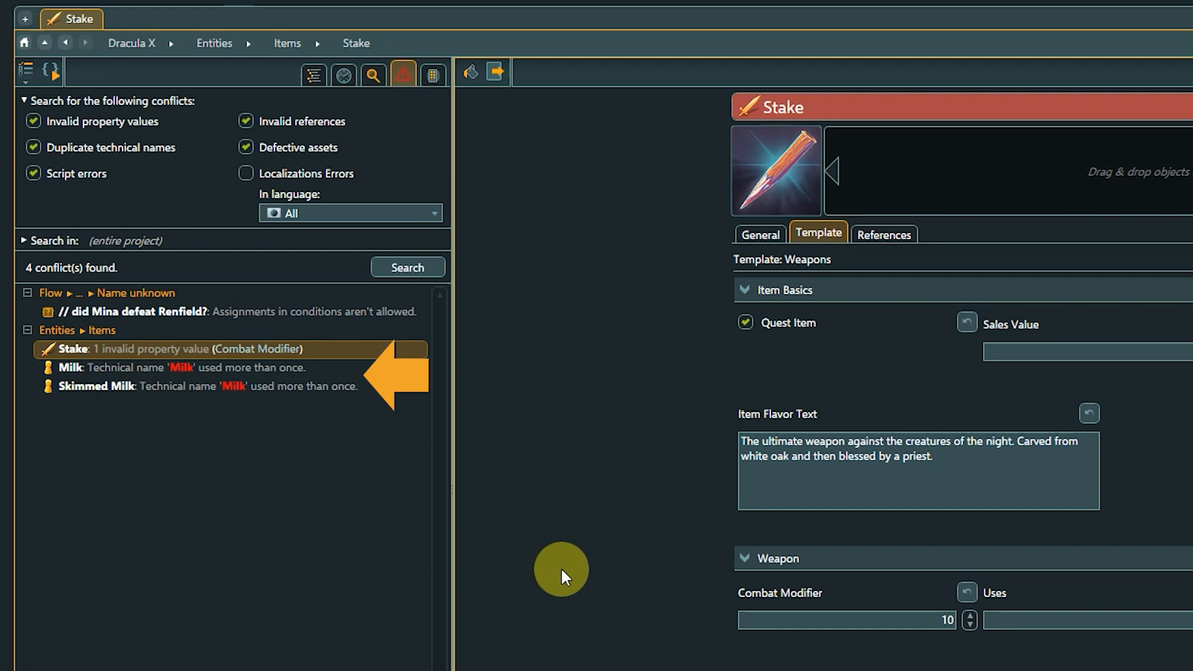
# - Compare the technical names of Milk and Skimmed Milk, set Skimmed Milk's to SkimmedMilk, and rerun the conflict search
pyautogui.click(304, 371)
pyautogui.click(761, 235)
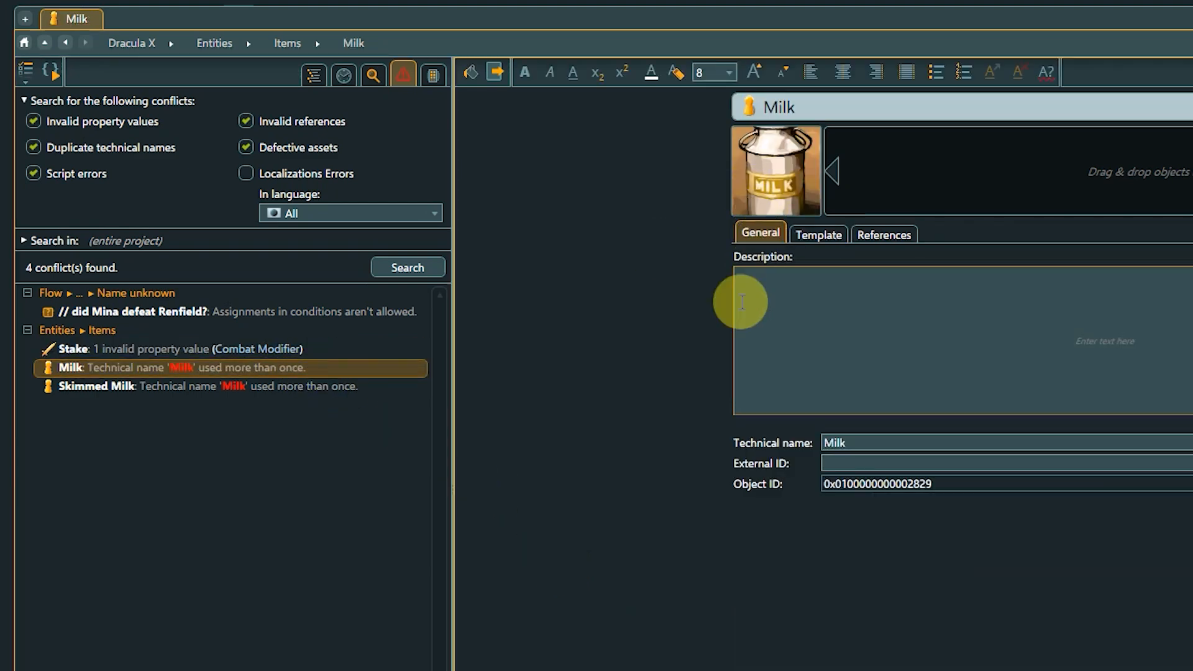
pyautogui.click(344, 390)
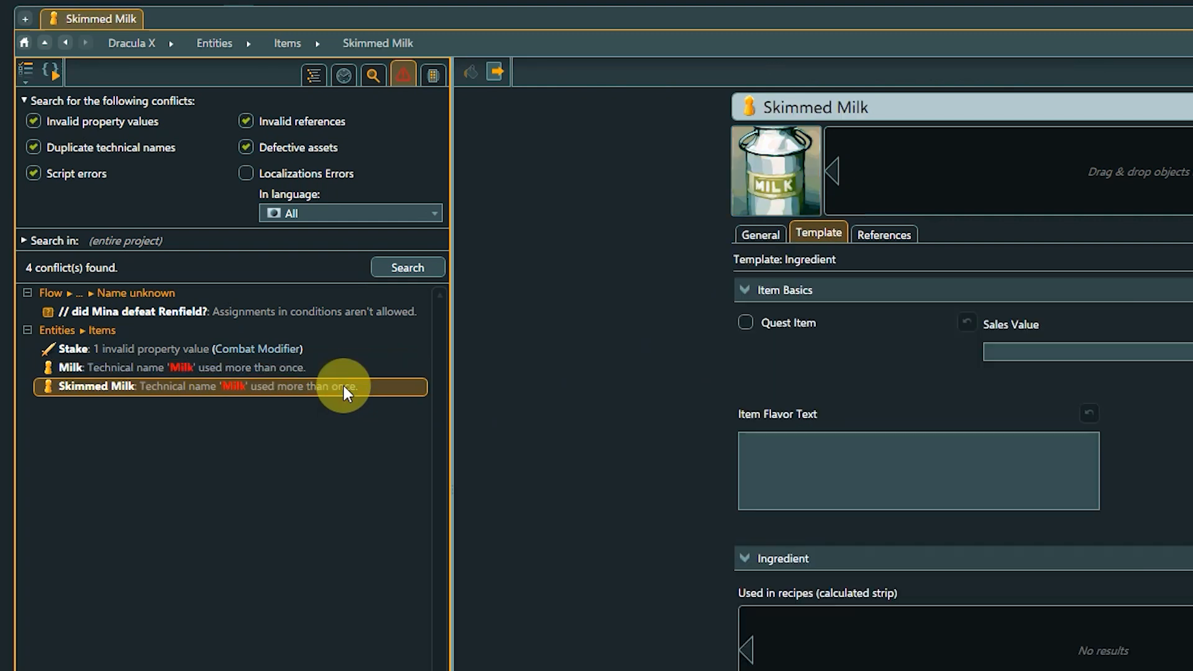
pyautogui.click(748, 233)
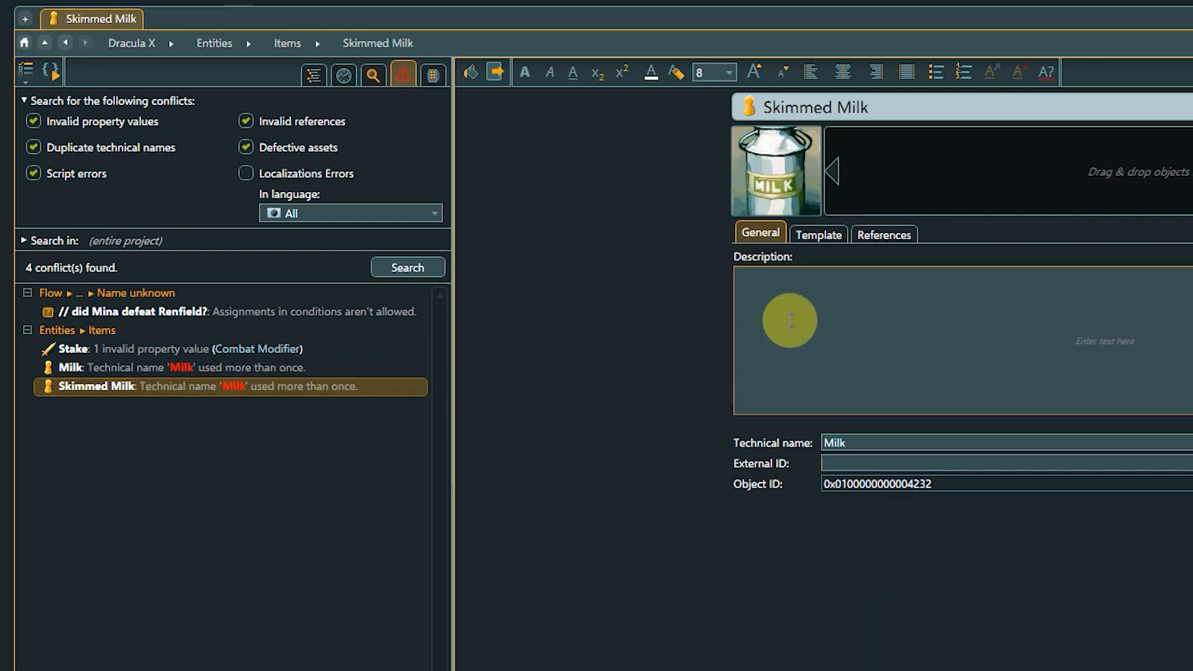
pyautogui.click(826, 442)
pyautogui.write('Skimmed')
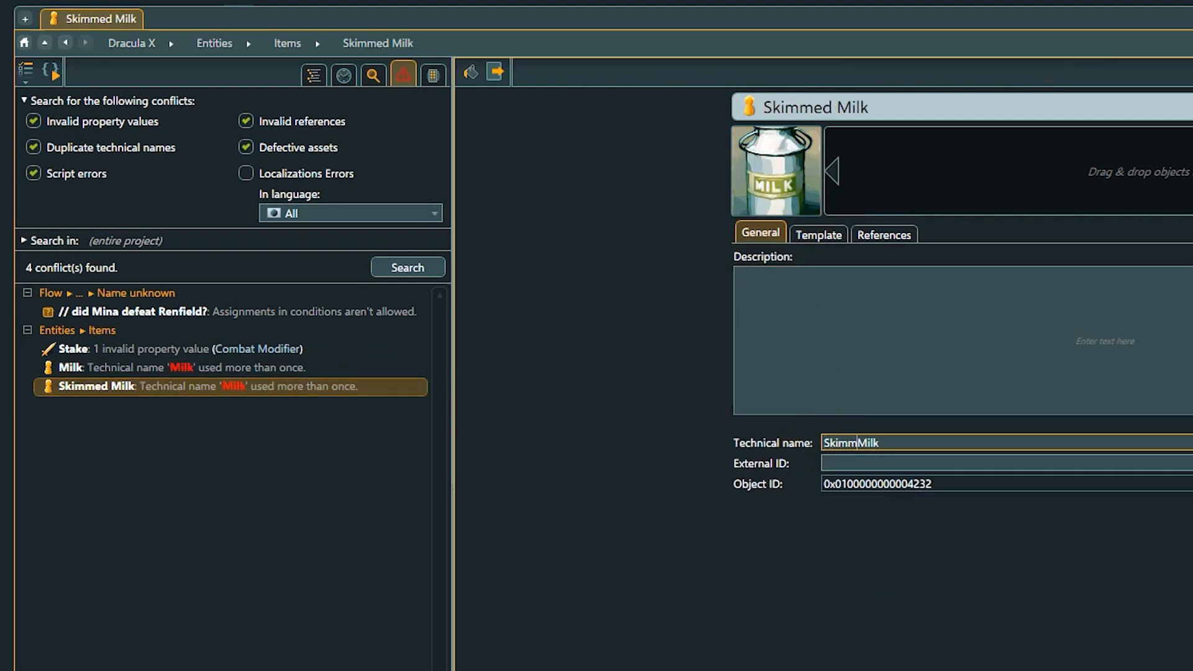
pyautogui.click(578, 391)
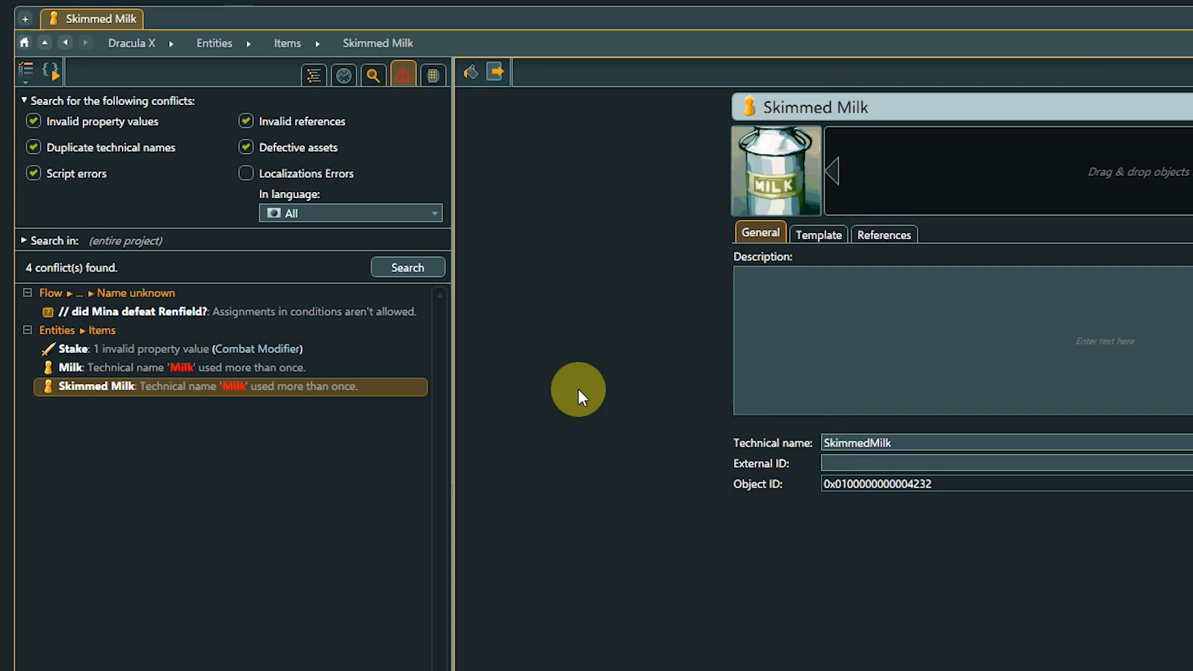
pyautogui.click(411, 271)
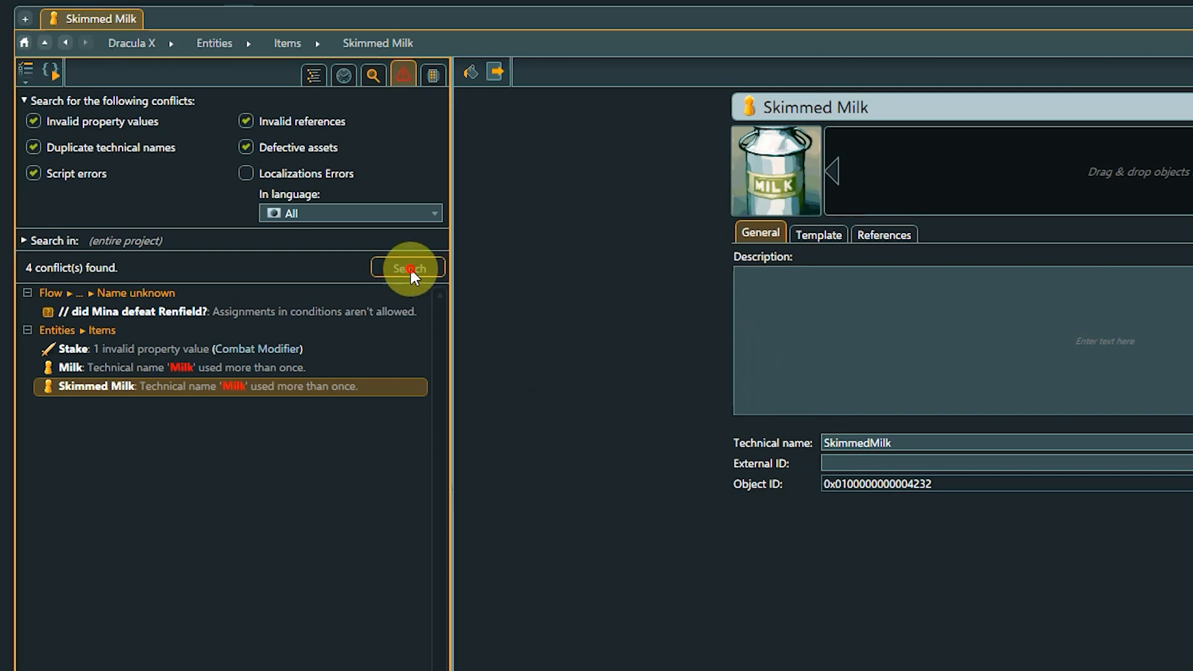